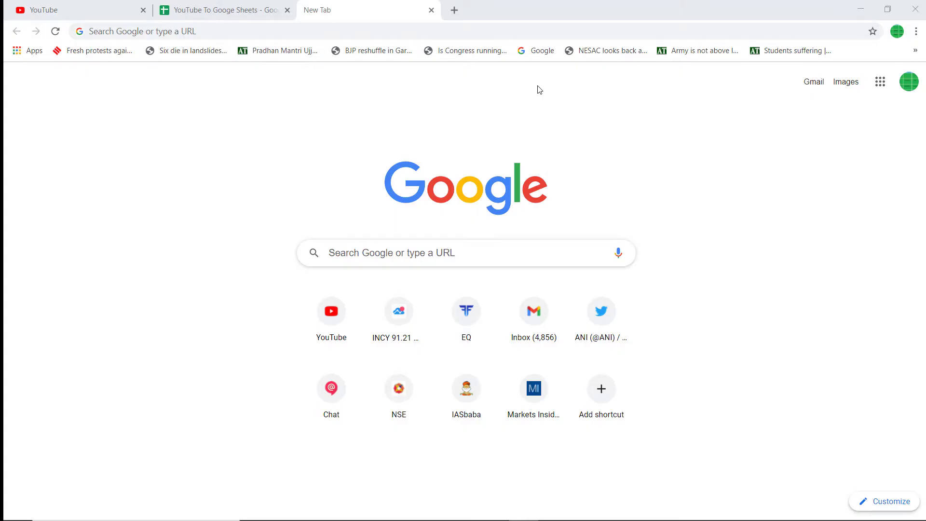
# Step: Load the Pabbly website, pabbly.com, in the blank browser tab
pyautogui.click(463, 31)
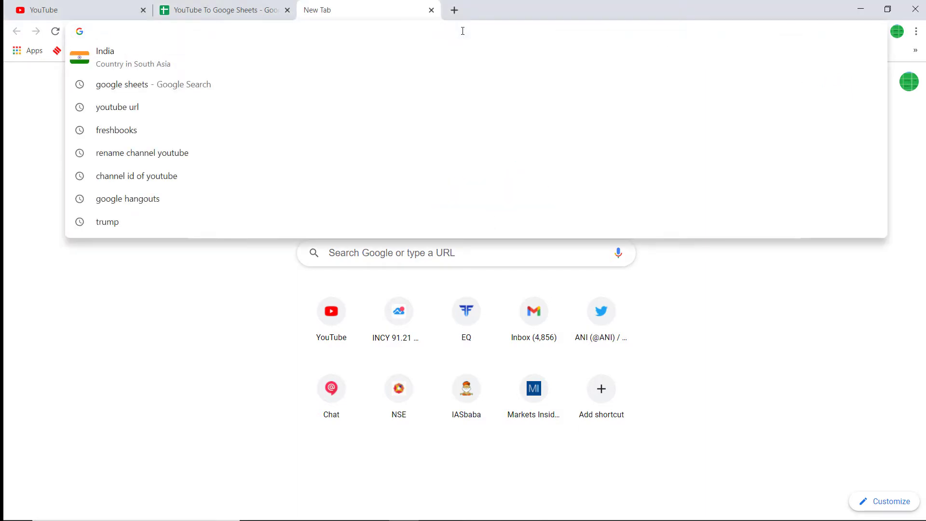
pyautogui.write('pa')
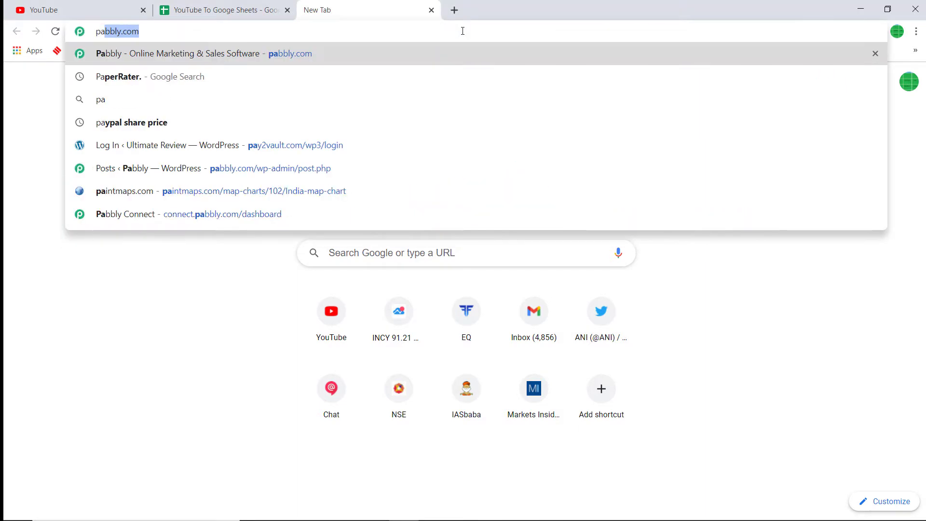
pyautogui.write('bbly.com')
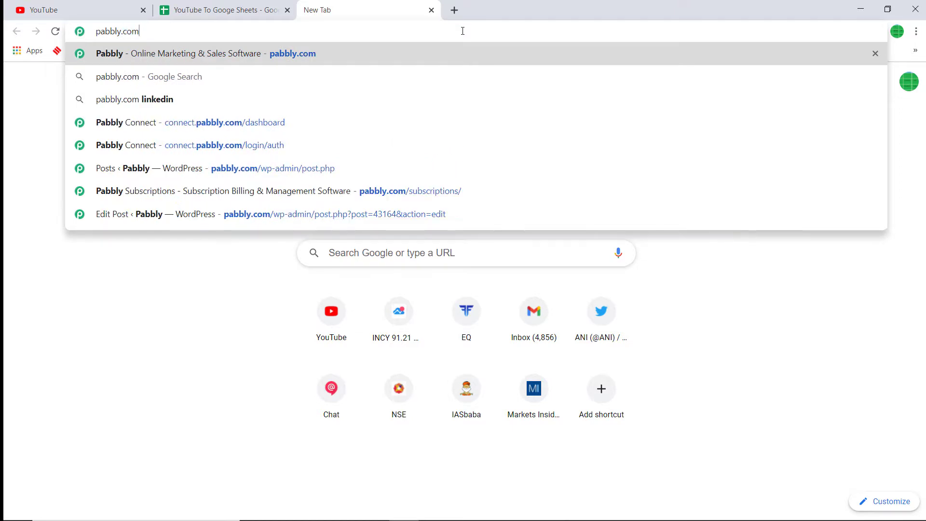
pyautogui.press('Return')
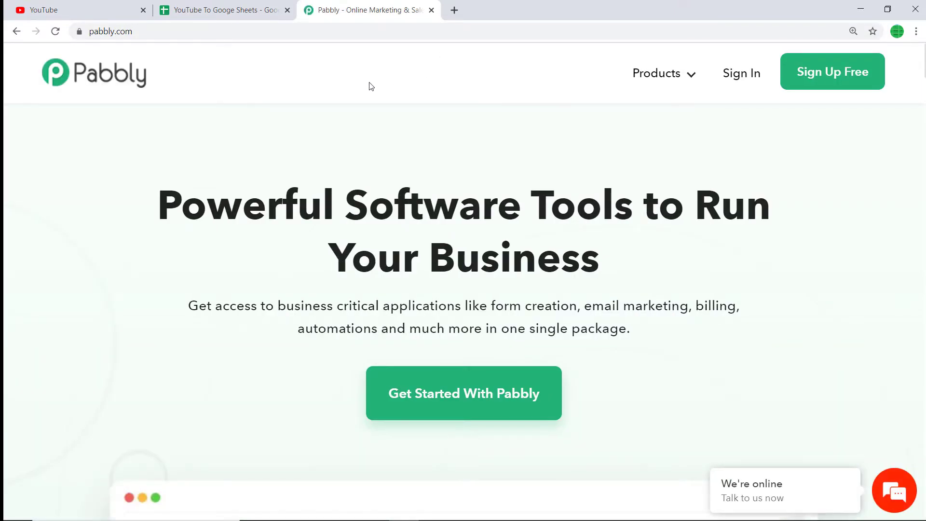
# Step: Go to Pabbly's Connect product page, sign in, and access the Connect application from the account's apps
pyautogui.moveTo(644, 76)
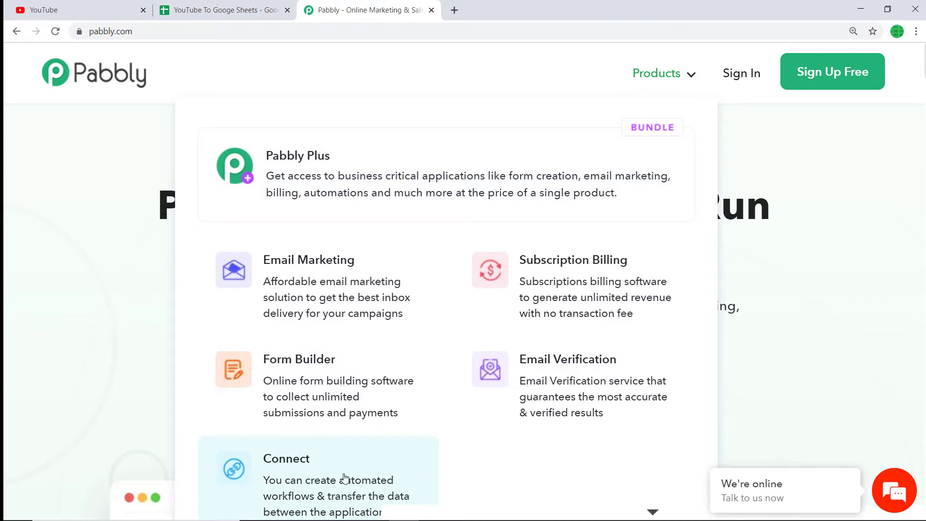
pyautogui.click(286, 478)
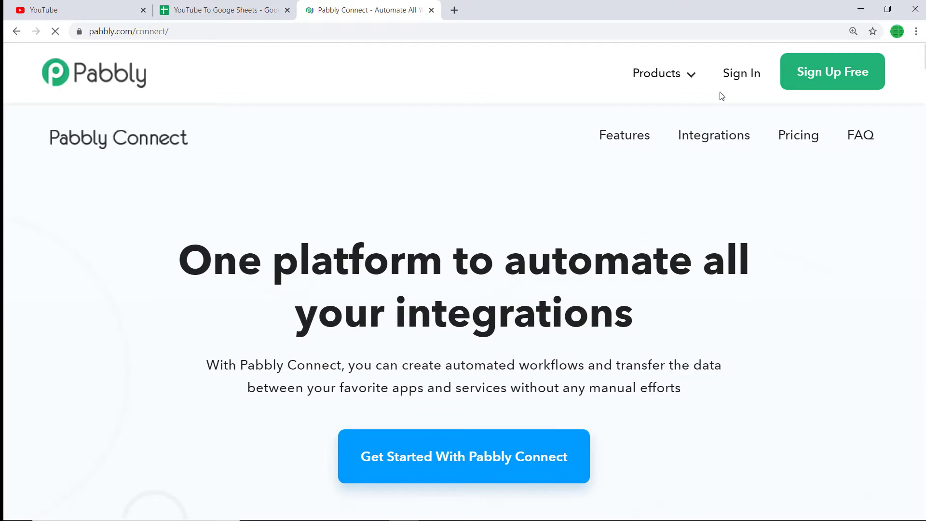
pyautogui.click(731, 77)
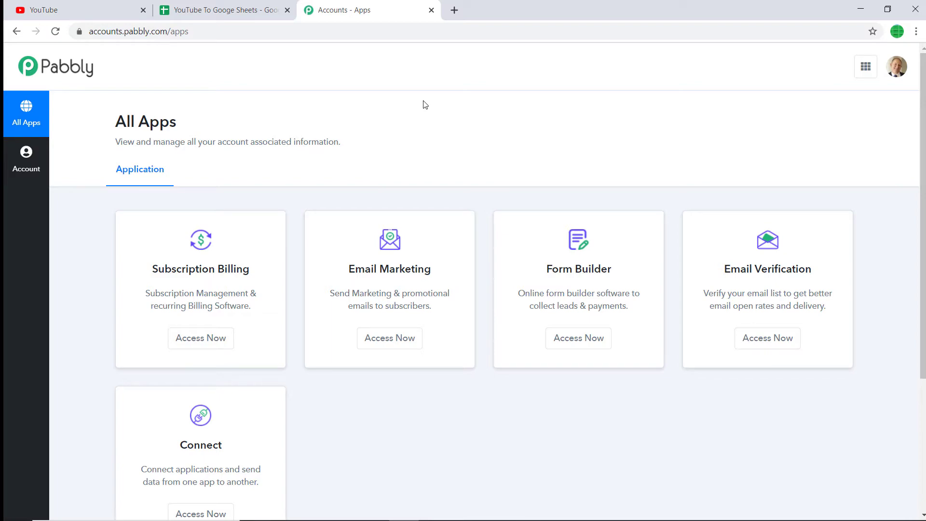
pyautogui.scroll(-4, 425, 105)
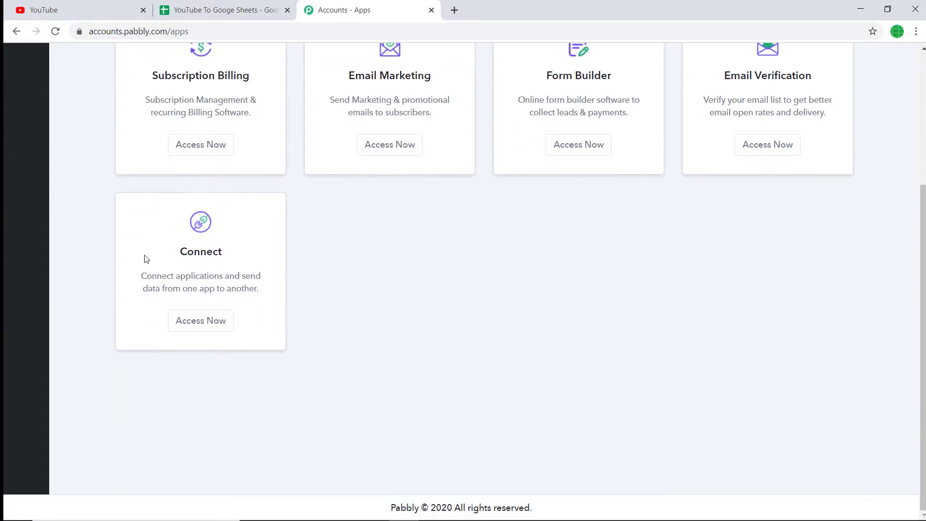
pyautogui.click(220, 328)
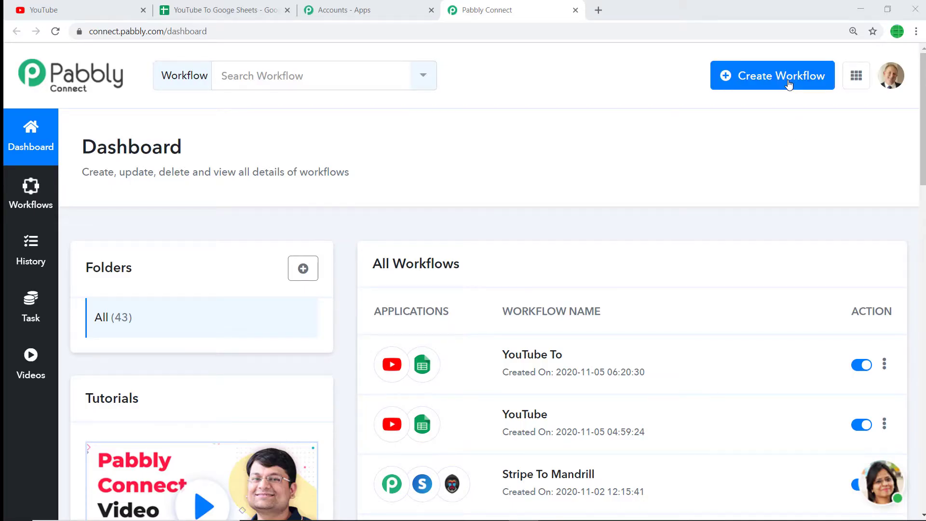
# Step: Create a new workflow named "YouTube To Google Sheets"
pyautogui.click(789, 84)
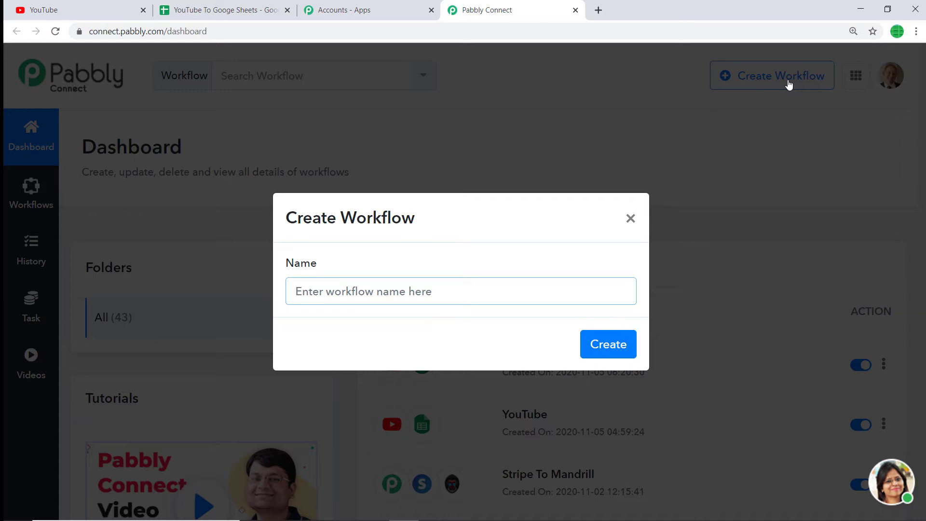
pyautogui.write('Yo')
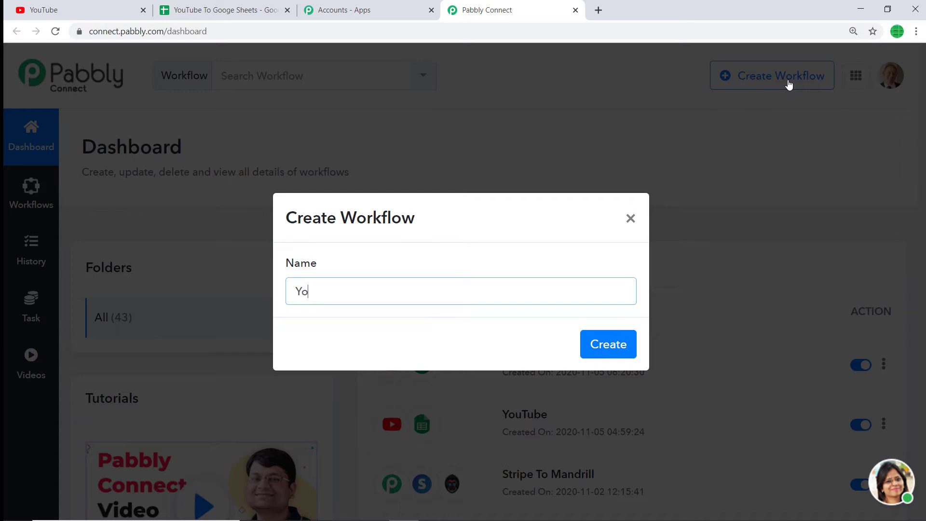
pyautogui.write('uTube To Google Sheets')
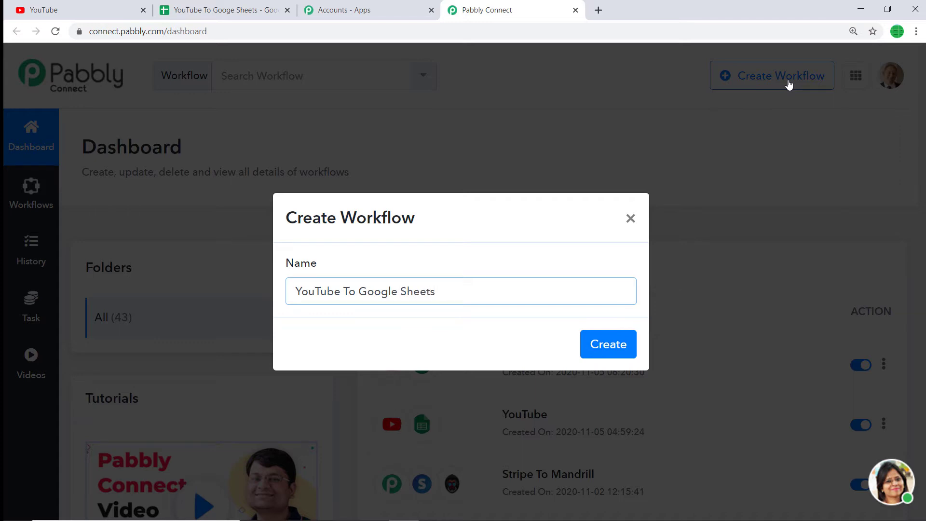
pyautogui.click(620, 346)
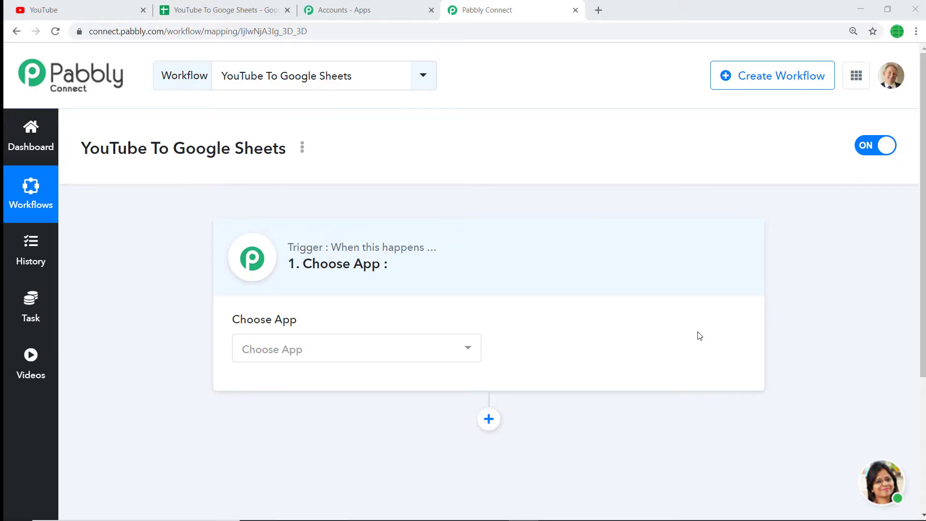
# Step: Set the workflow's trigger app to YouTube with the method New Video in Channel
pyautogui.click(448, 357)
pyautogui.write('you')
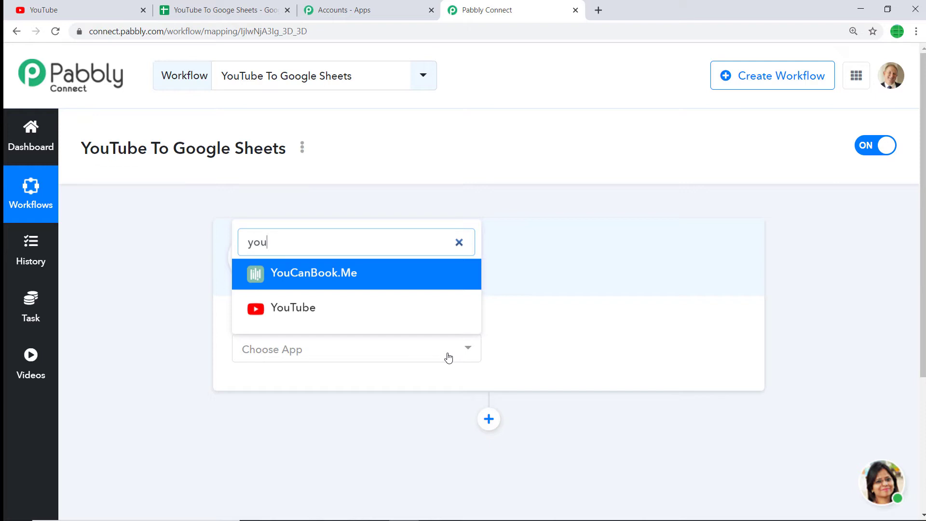
pyautogui.click(364, 320)
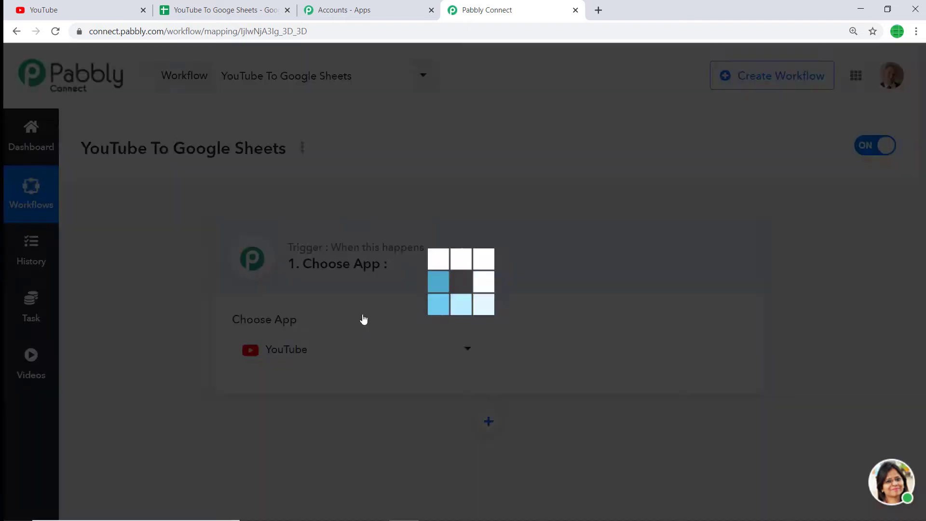
pyautogui.click(558, 352)
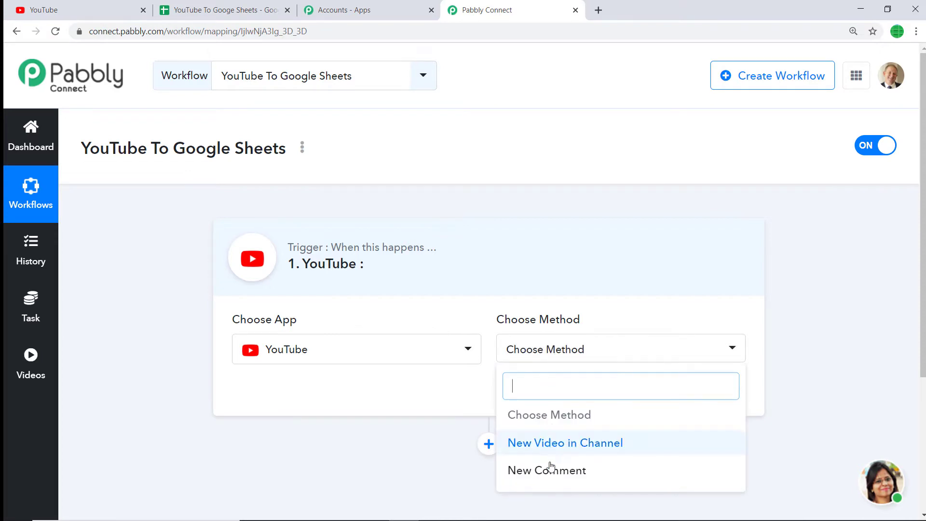
pyautogui.click(577, 443)
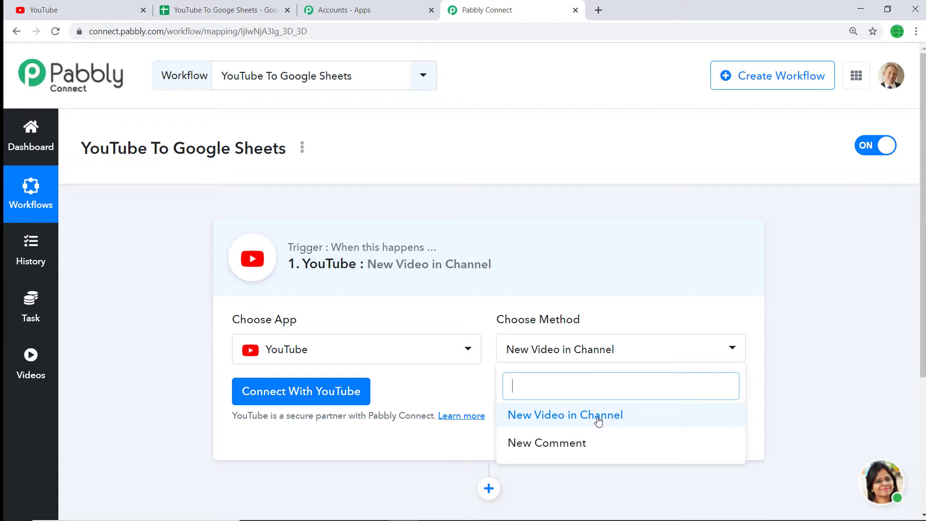
pyautogui.click(598, 421)
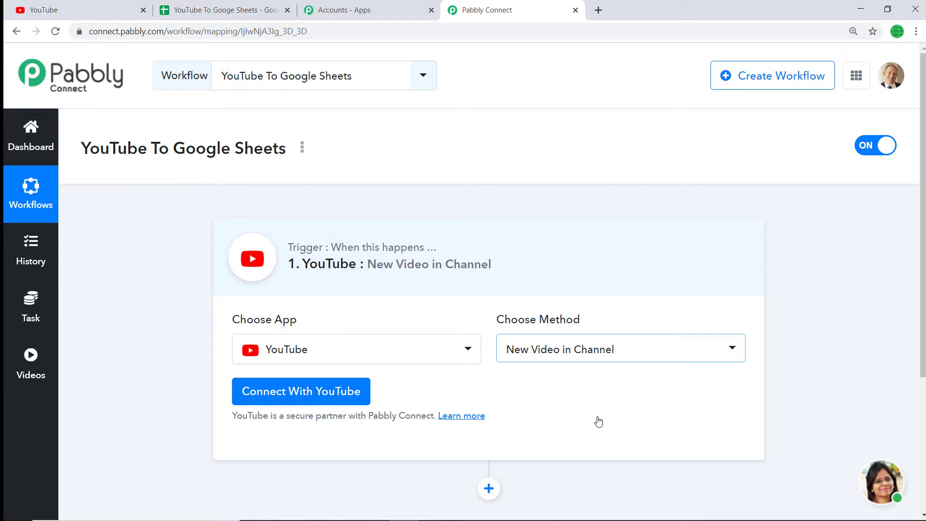
pyautogui.click(578, 351)
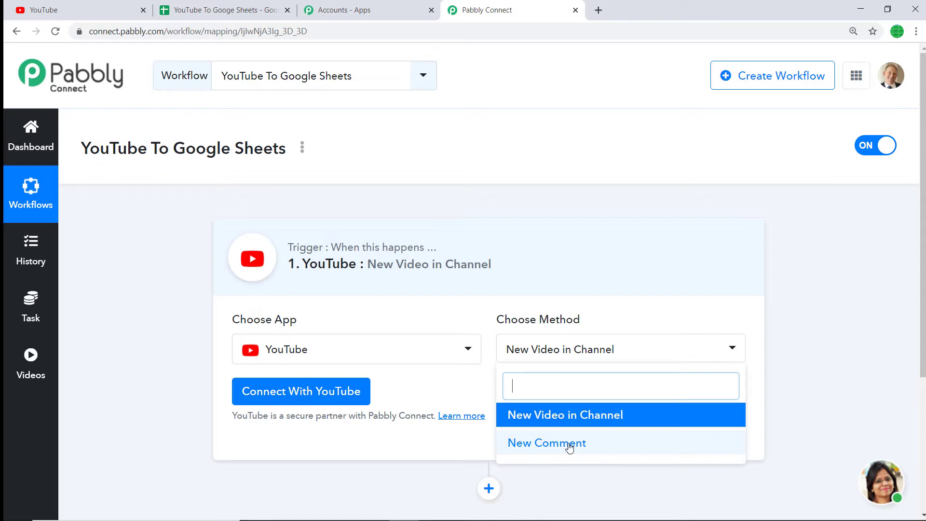
pyautogui.click(533, 424)
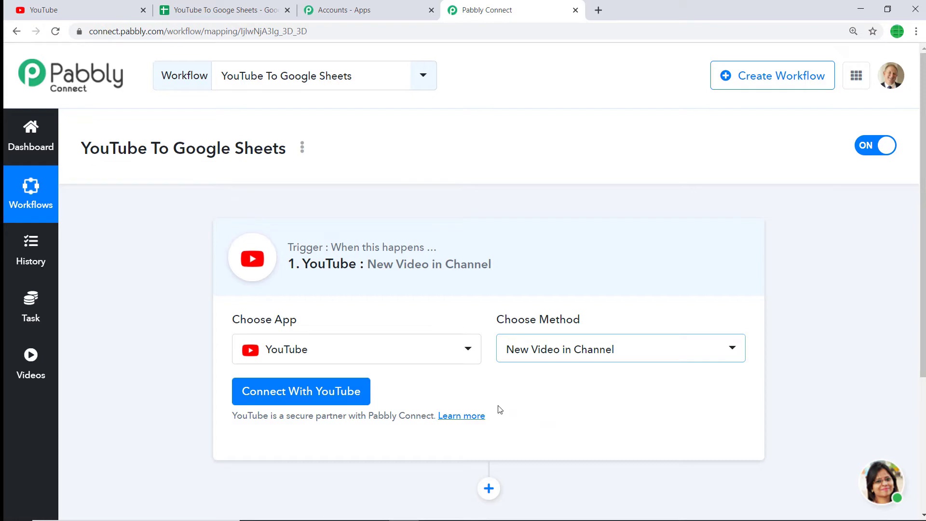
# Step: Connect the trigger to YouTube with new credentials, choosing the Gmail account rather than the brand account and allowing the requested access
pyautogui.click(279, 395)
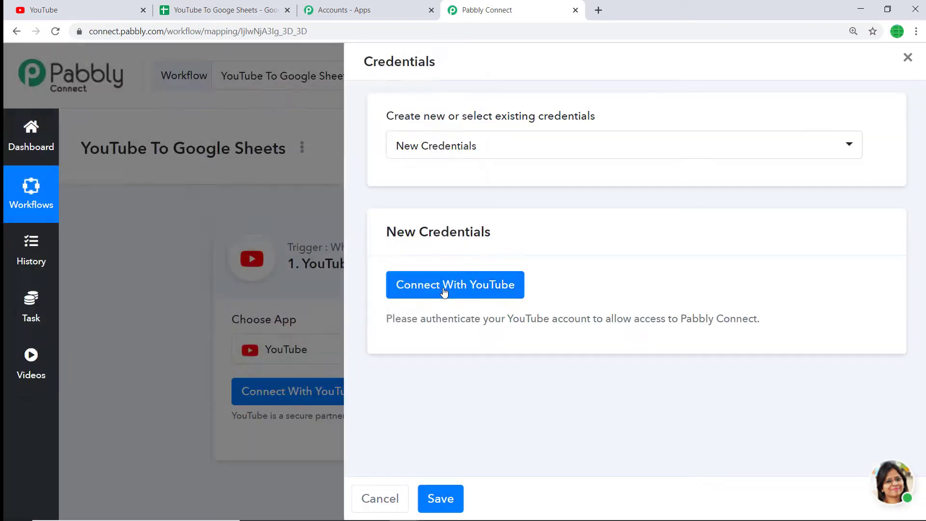
pyautogui.click(444, 292)
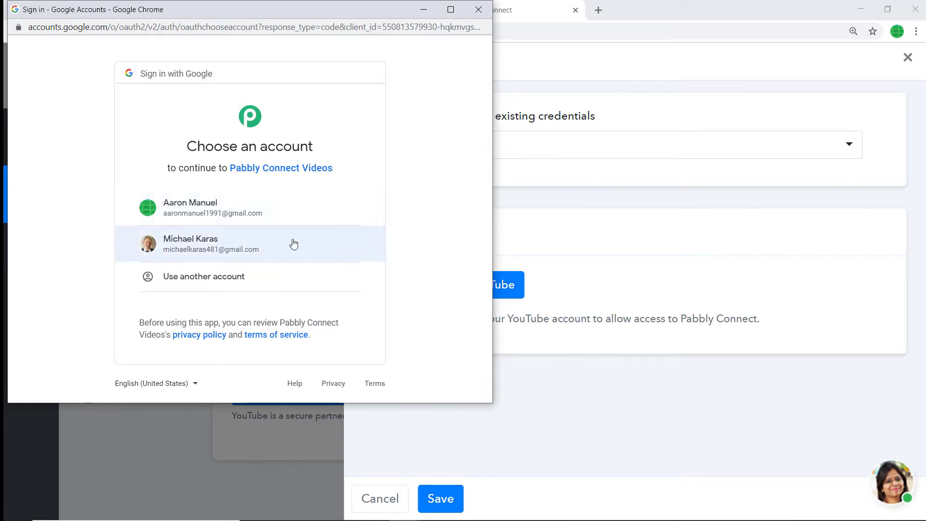
pyautogui.click(237, 215)
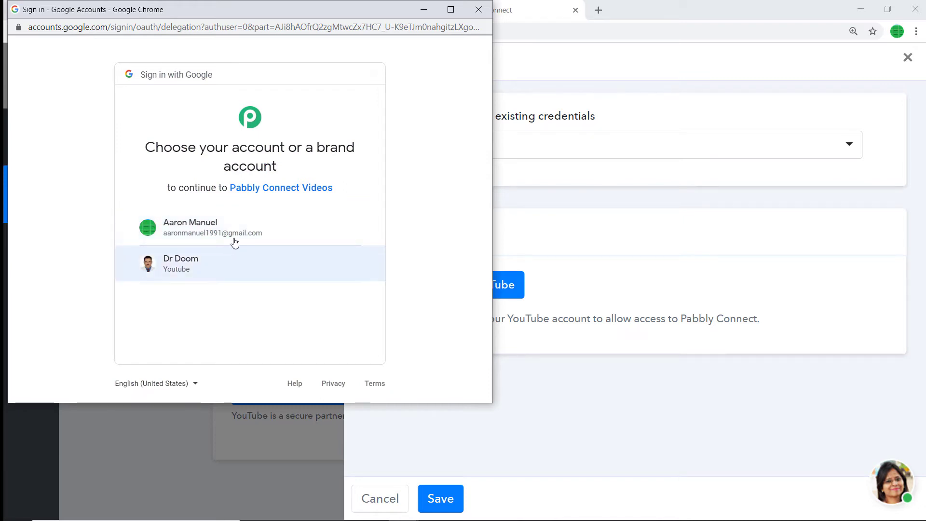
pyautogui.click(210, 225)
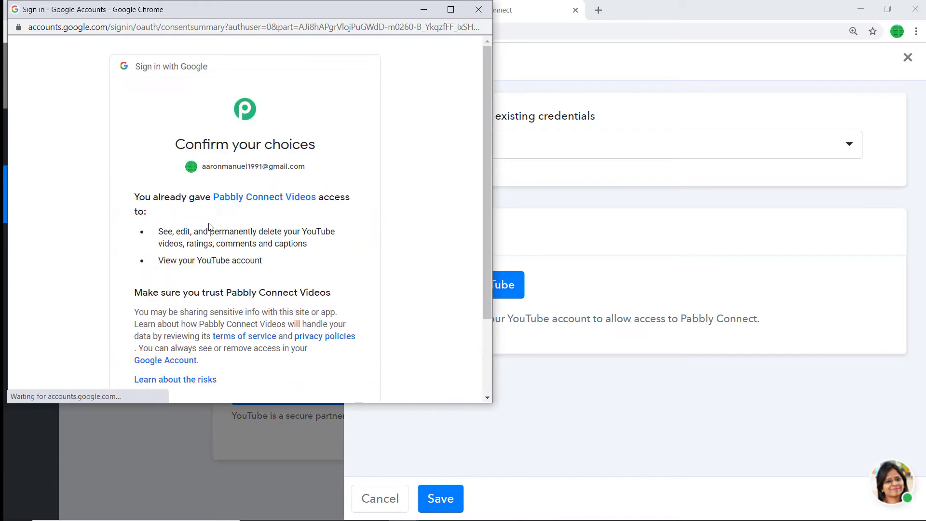
pyautogui.scroll(-2, 313, 203)
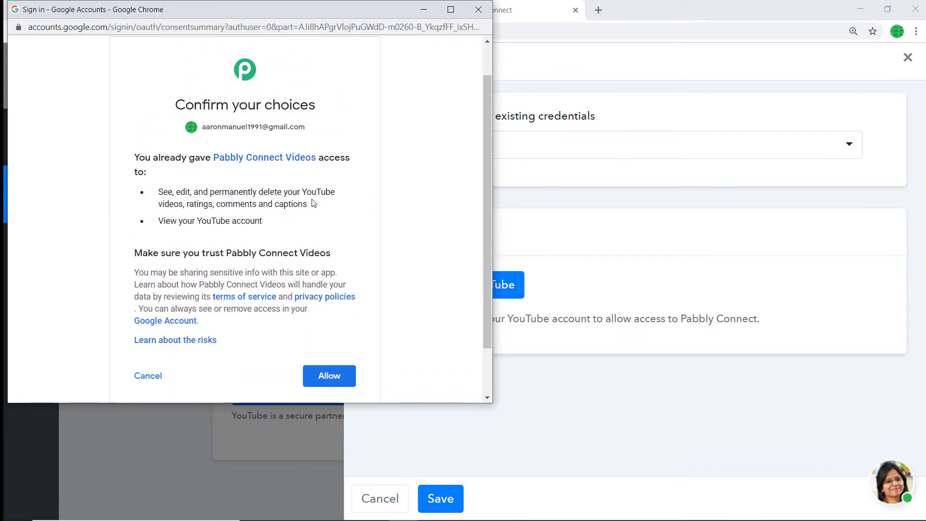
pyautogui.click(332, 381)
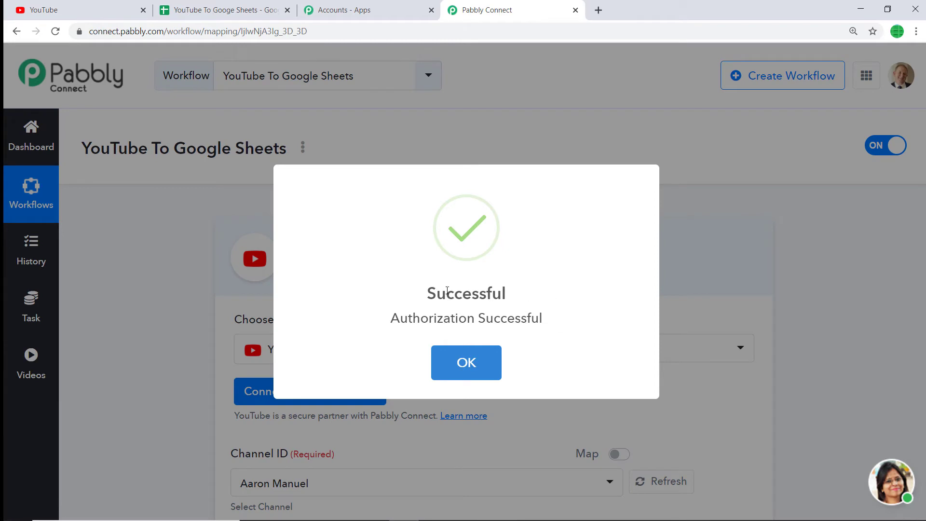
pyautogui.click(485, 362)
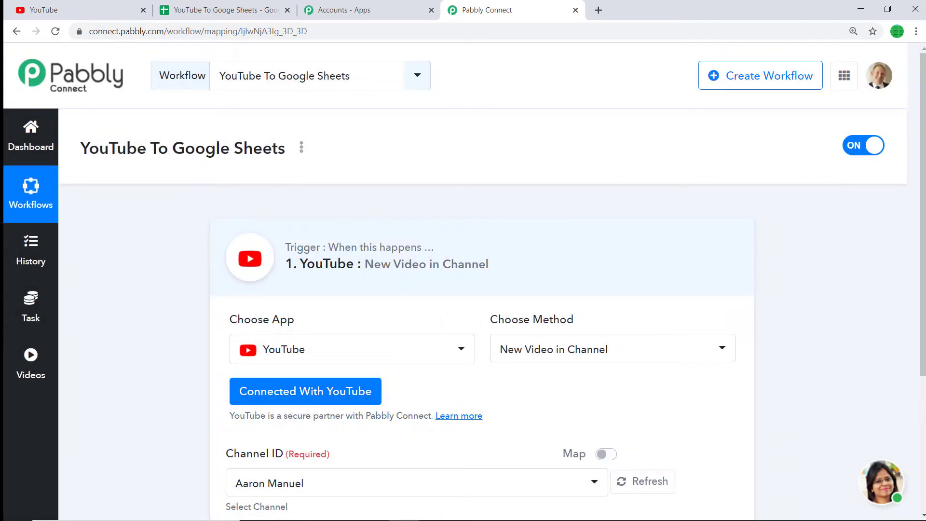
# Step: Compare the channel selected under the trigger's Channel ID with the account signed in on YouTube
pyautogui.scroll(-2, 482, 362)
pyautogui.moveTo(278, 335)
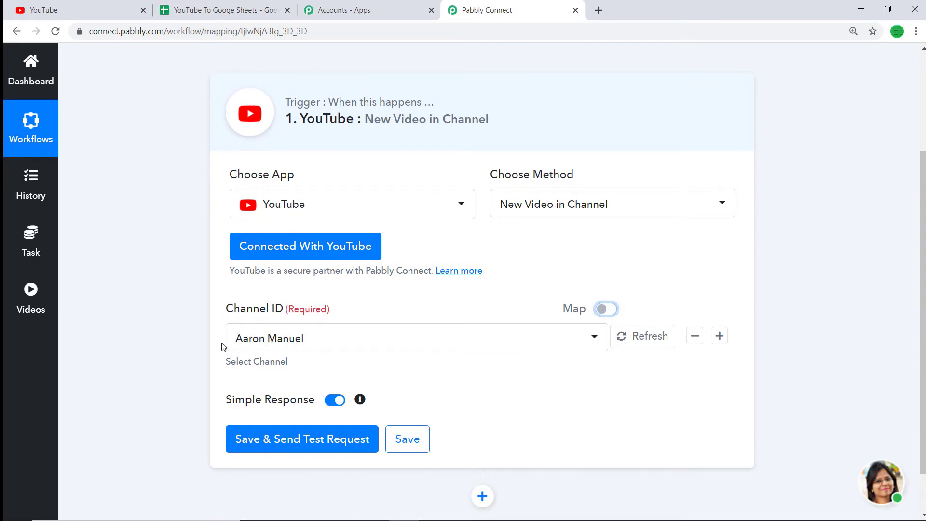
pyautogui.click(116, 14)
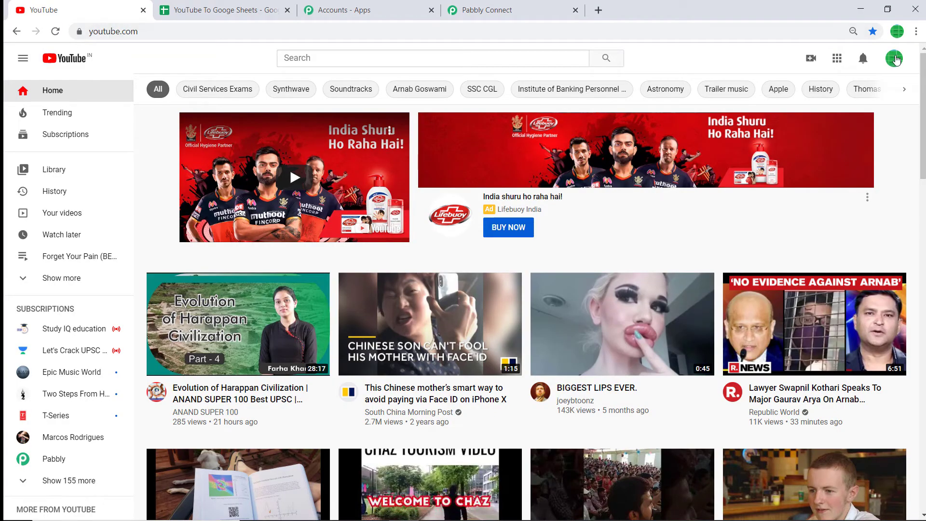
pyautogui.click(895, 59)
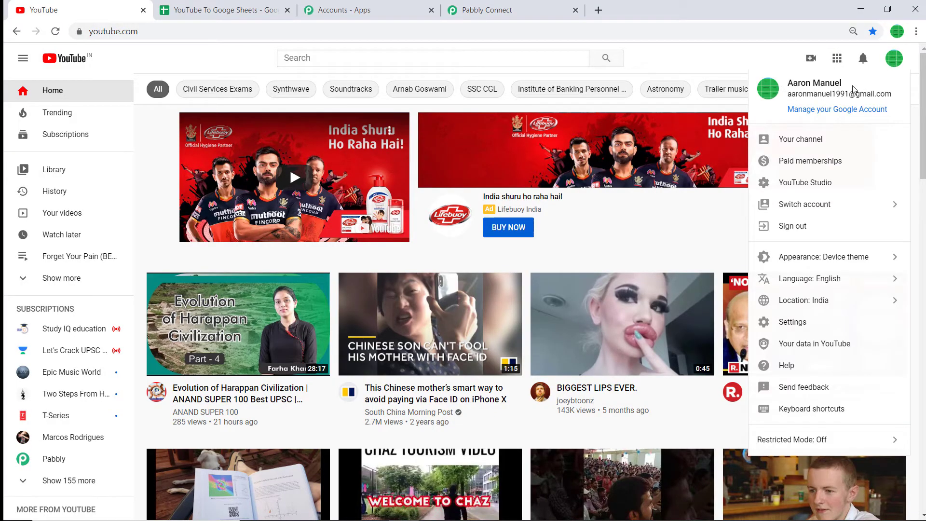
pyautogui.click(526, 9)
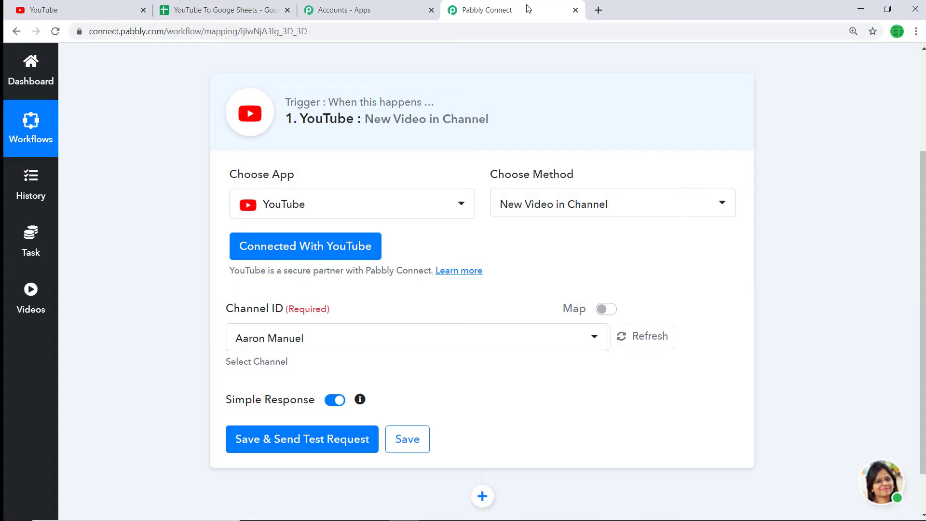
# Step: Enable mapping for the trigger's Channel ID and look up the channel's ID in YouTube's advanced account settings
pyautogui.click(614, 310)
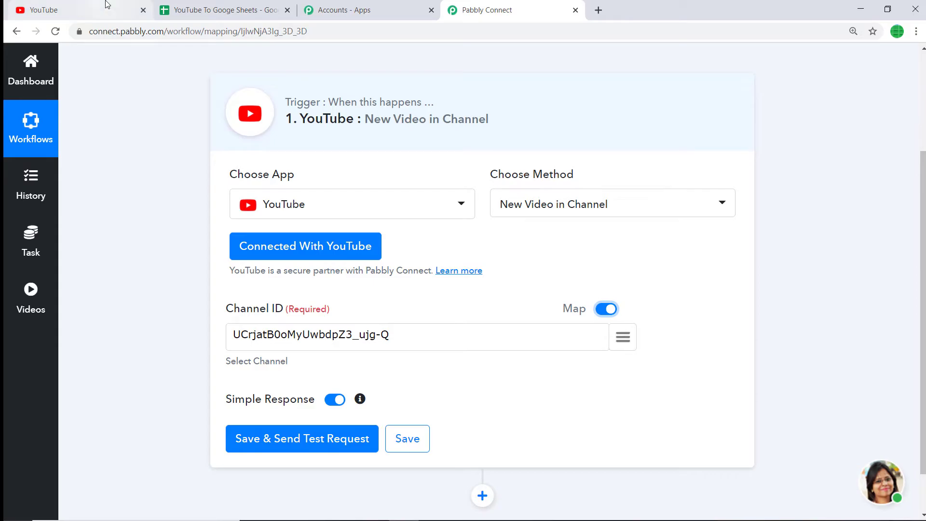
pyautogui.click(72, 9)
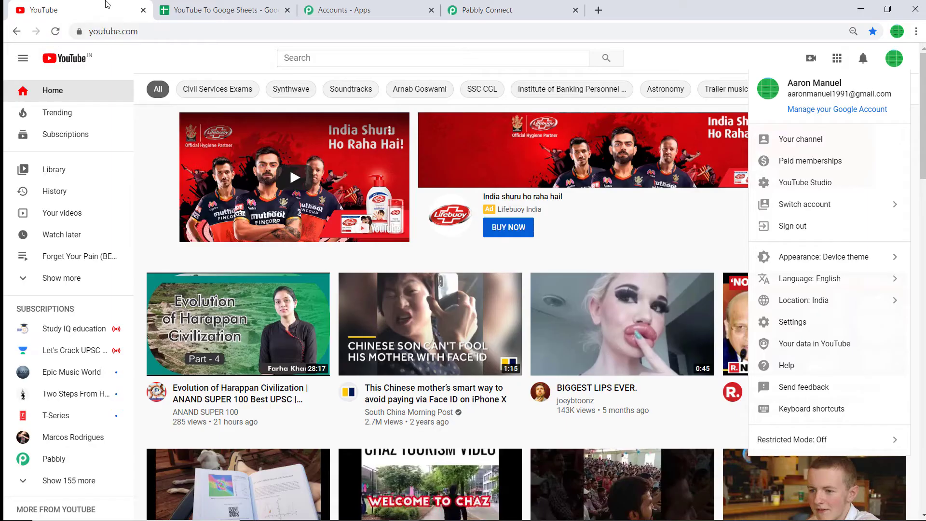
pyautogui.click(799, 328)
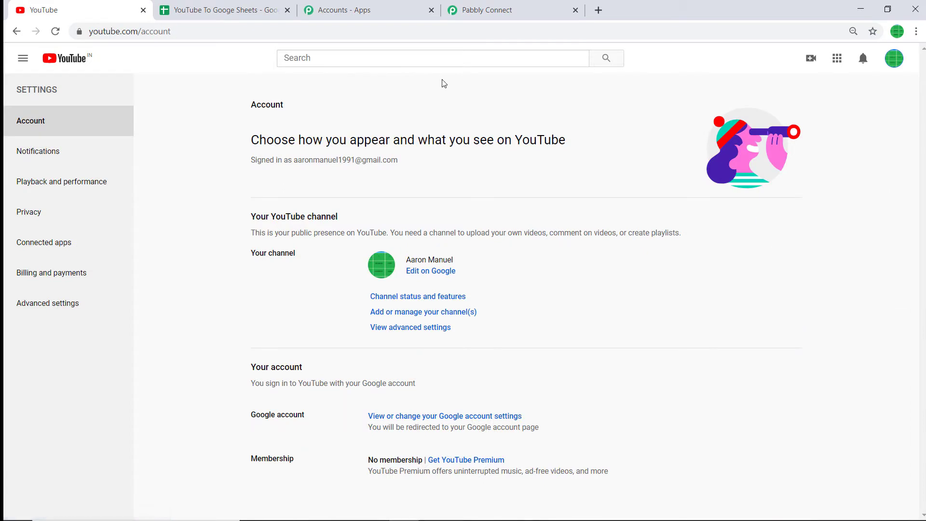
pyautogui.click(58, 307)
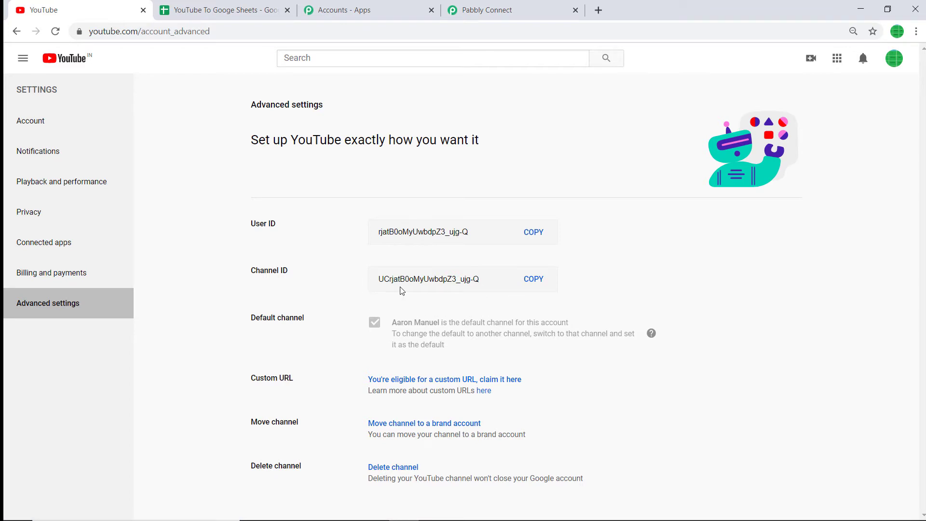
# Step: Copy the channel ID from YouTube's advanced settings into the trigger's Channel ID, replacing the existing entry, and save with a test request
pyautogui.click(534, 279)
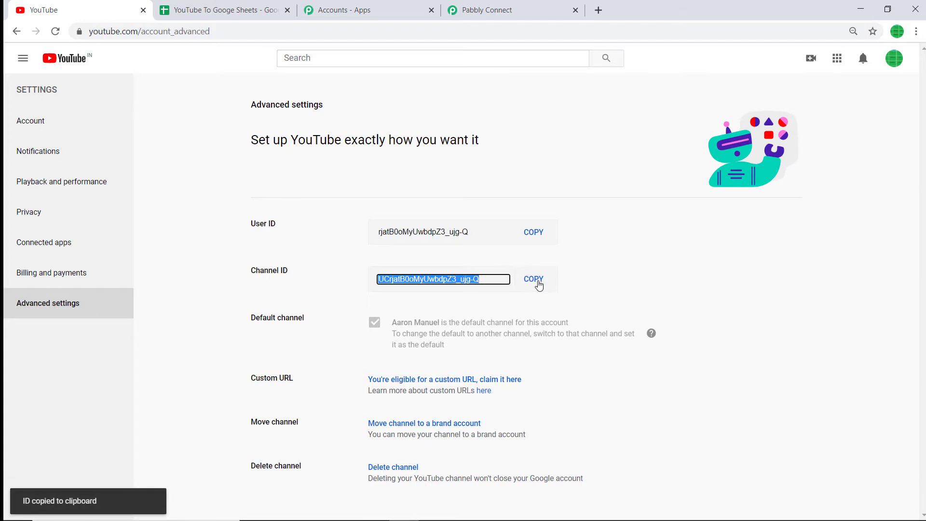
pyautogui.click(480, 10)
pyautogui.moveTo(413, 333); pyautogui.dragTo(207, 341)
pyautogui.press('BackSpace')
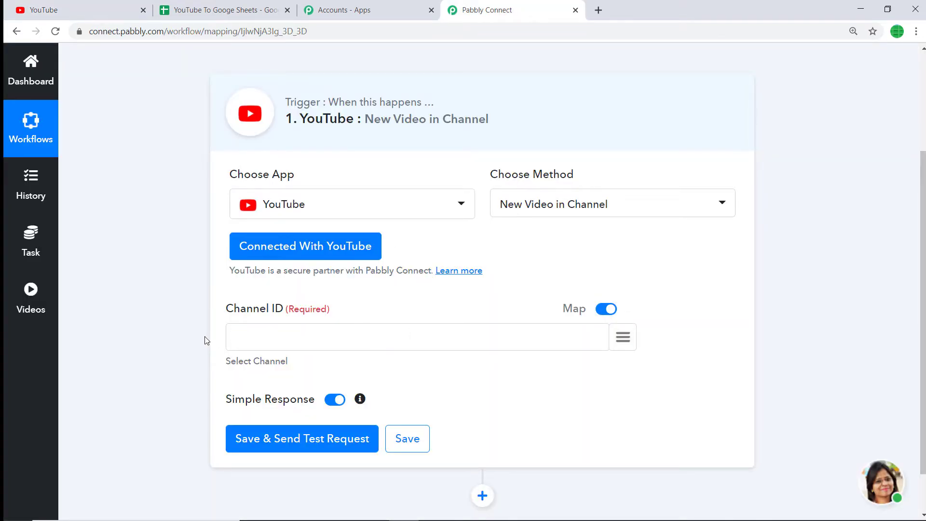
pyautogui.hotkey('ctrl', 'v')
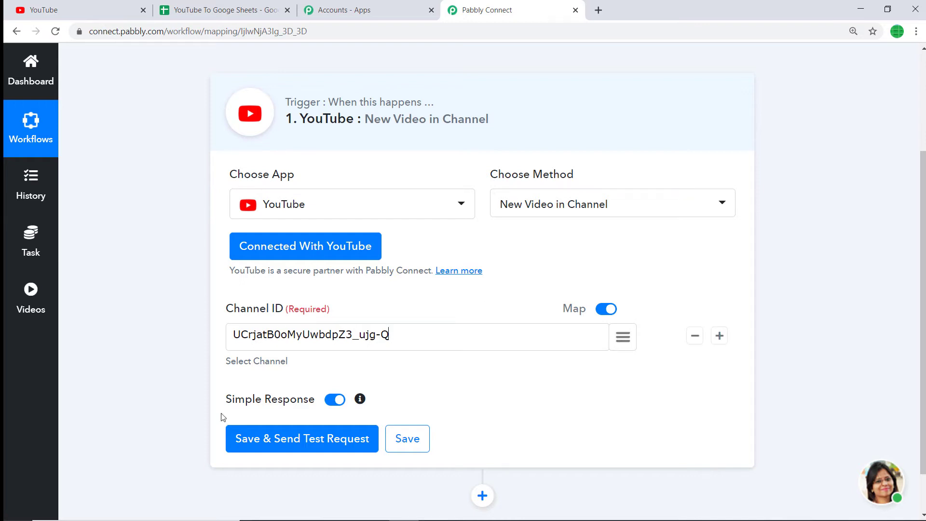
pyautogui.click(295, 440)
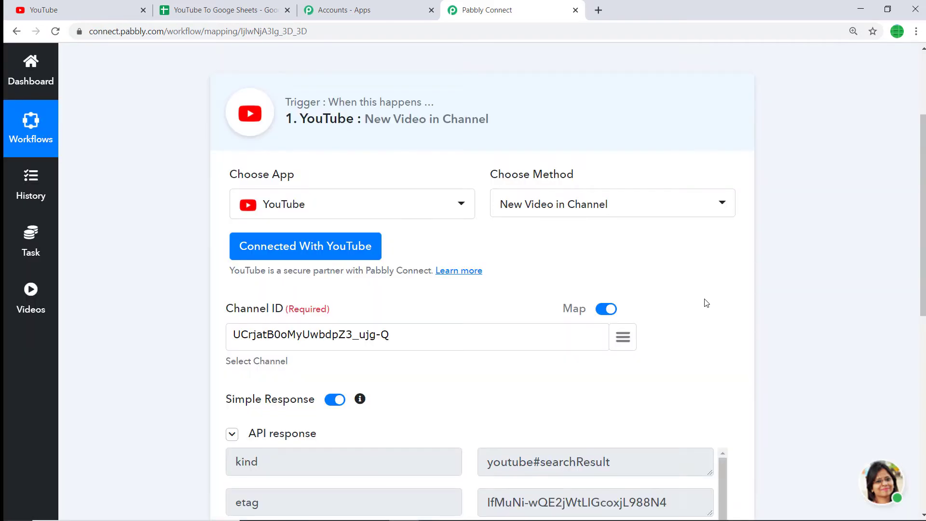
# Step: Compare the video details in the trigger's API response with the newest upload in the channel's YouTube Studio video list
pyautogui.moveTo(923, 290); pyautogui.dragTo(923, 386)
pyautogui.scroll(-2, 644, 293)
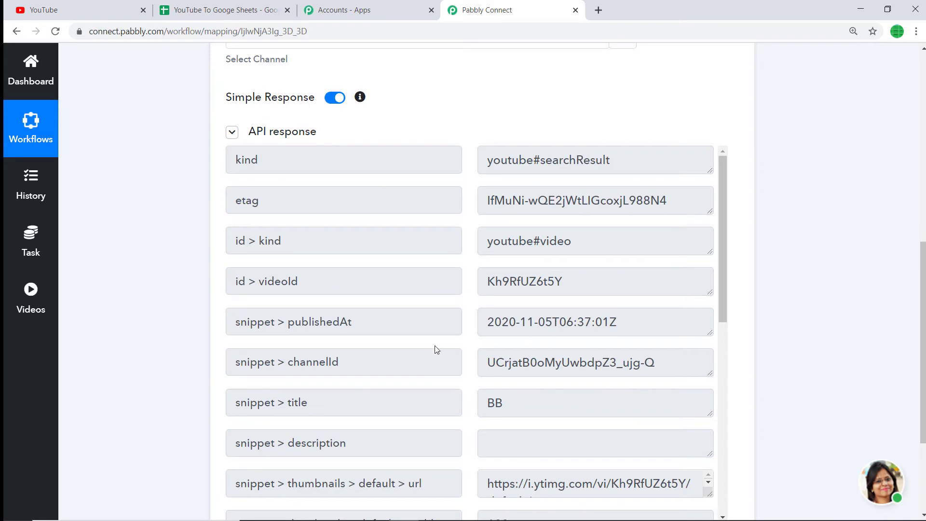
pyautogui.click(62, 7)
pyautogui.click(895, 59)
pyautogui.click(810, 138)
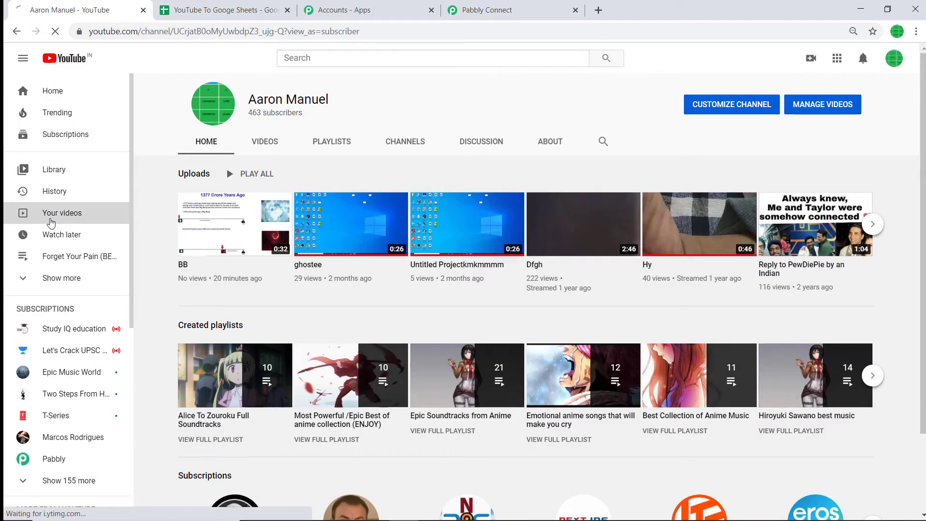
pyautogui.click(51, 222)
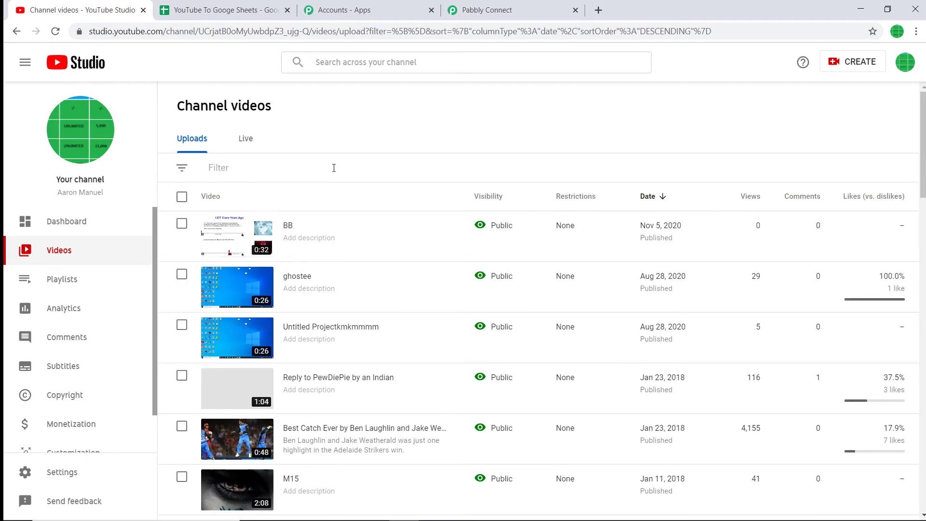
pyautogui.moveTo(279, 237)
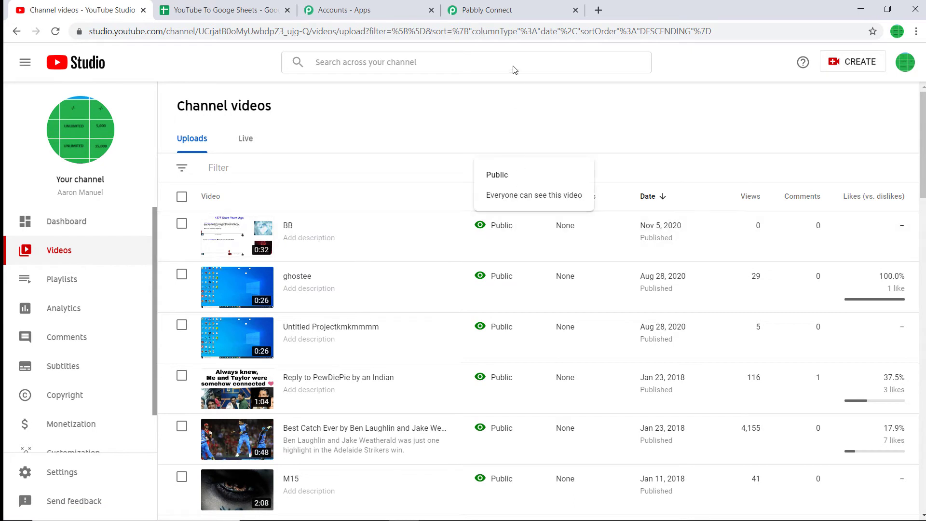
pyautogui.click(487, 10)
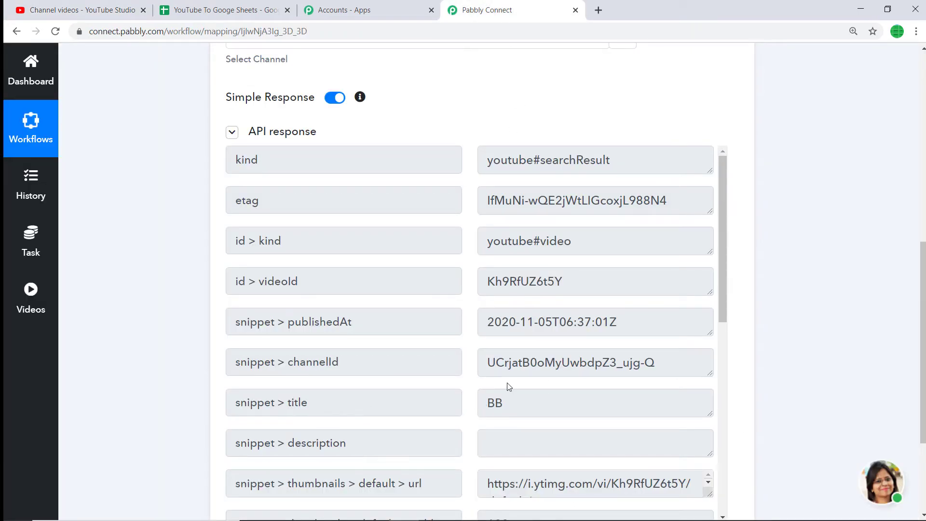
pyautogui.scroll(-1, 509, 386)
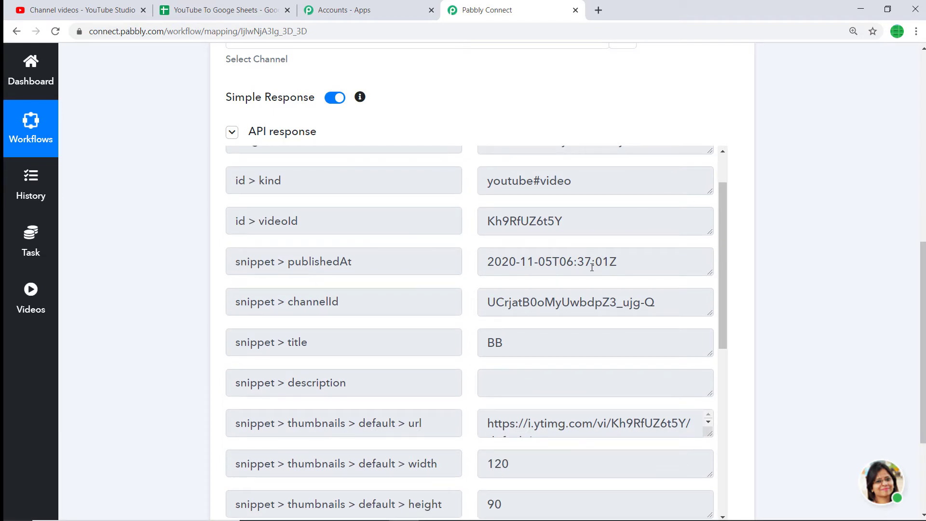
pyautogui.scroll(-2, 484, 374)
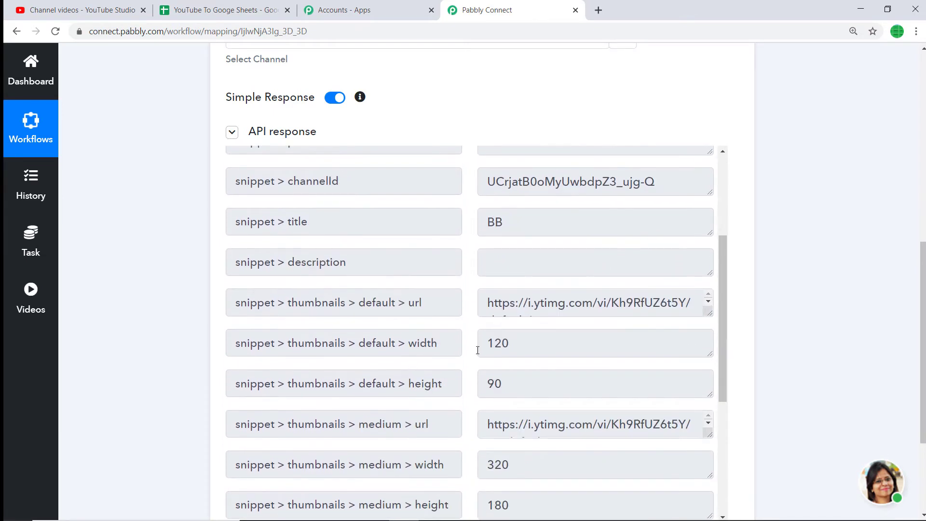
pyautogui.scroll(-1, 530, 401)
pyautogui.scroll(-1, 637, 375)
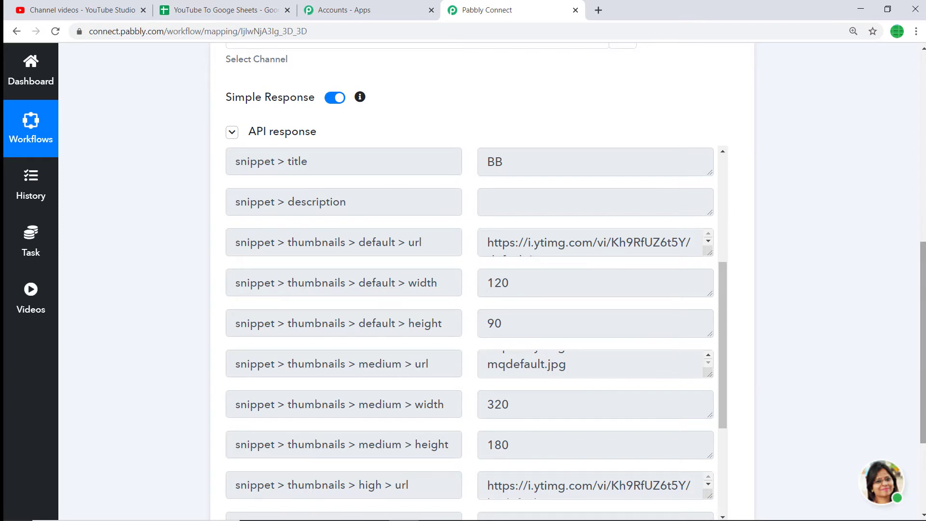
# Step: Add an action step below the YouTube trigger and set its app to Google Sheets
pyautogui.moveTo(922, 338); pyautogui.dragTo(923, 404)
pyautogui.click(483, 443)
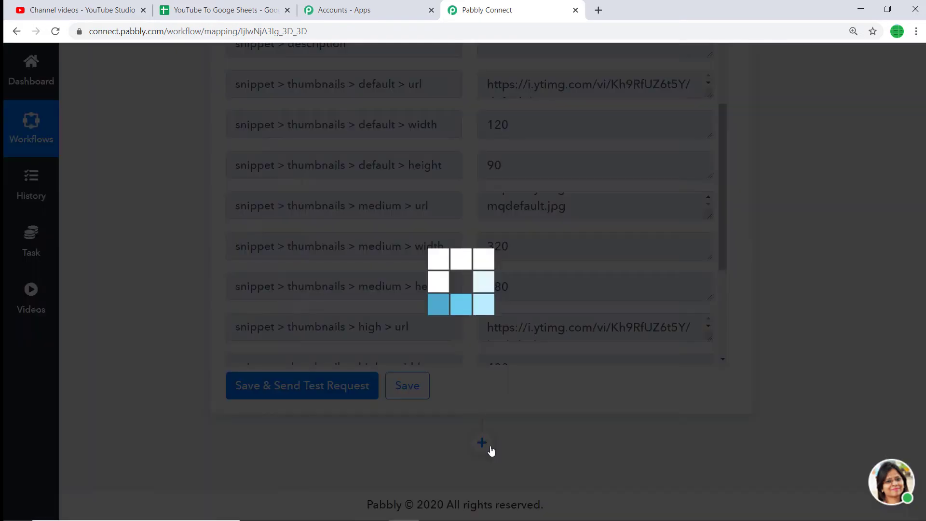
pyautogui.moveTo(923, 345); pyautogui.dragTo(923, 427)
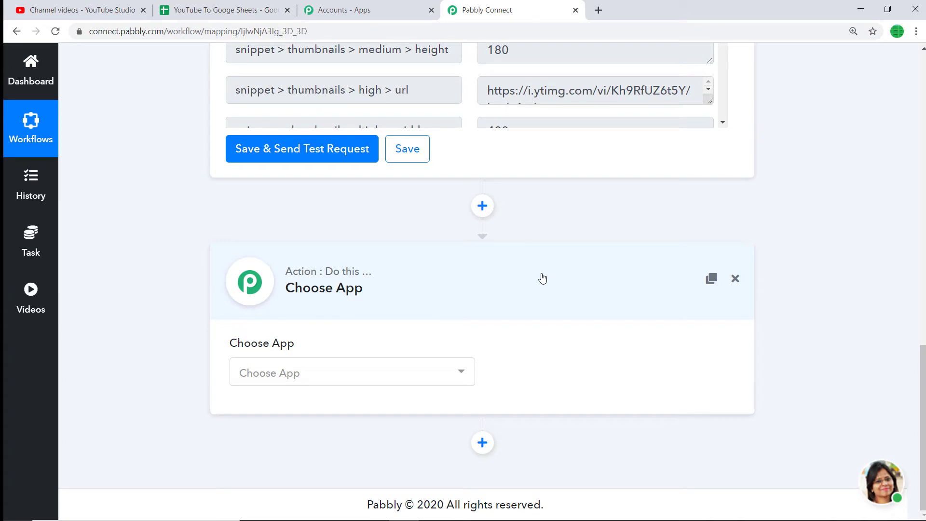
pyautogui.click(422, 384)
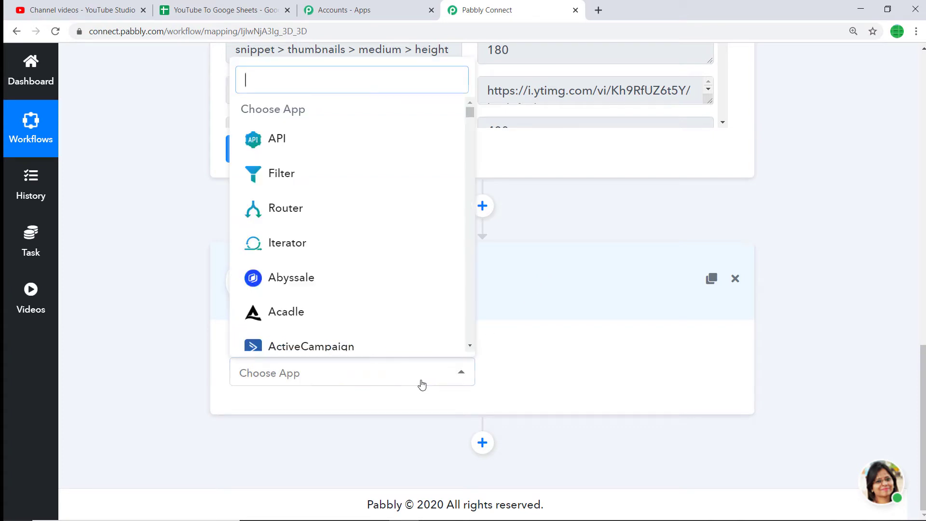
pyautogui.write('goo')
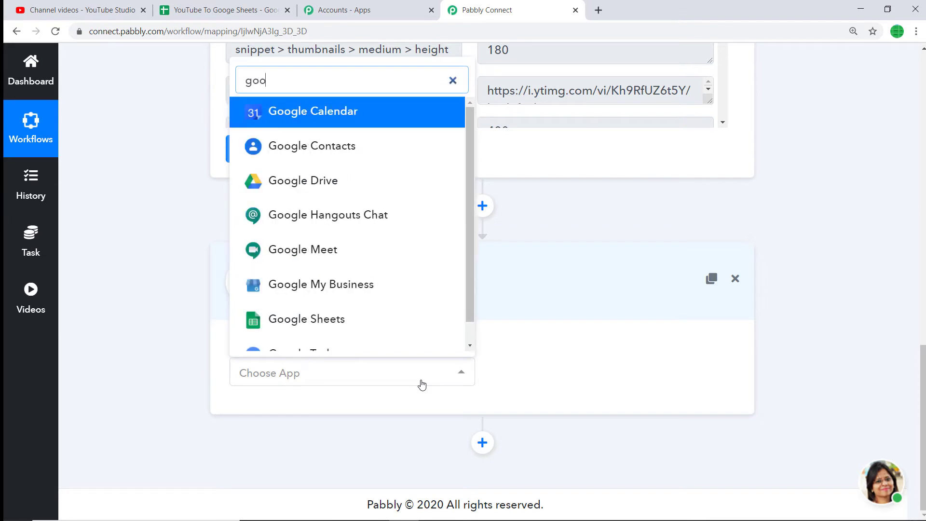
pyautogui.write('gle')
pyautogui.click(385, 321)
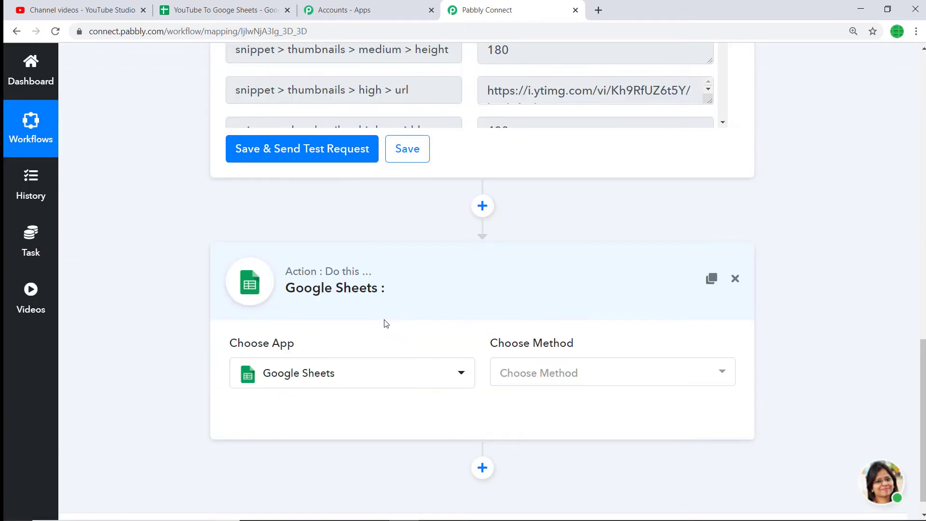
# Step: Set the Google Sheets action's method to Add New Row and check the column headings in the target spreadsheet
pyautogui.click(564, 372)
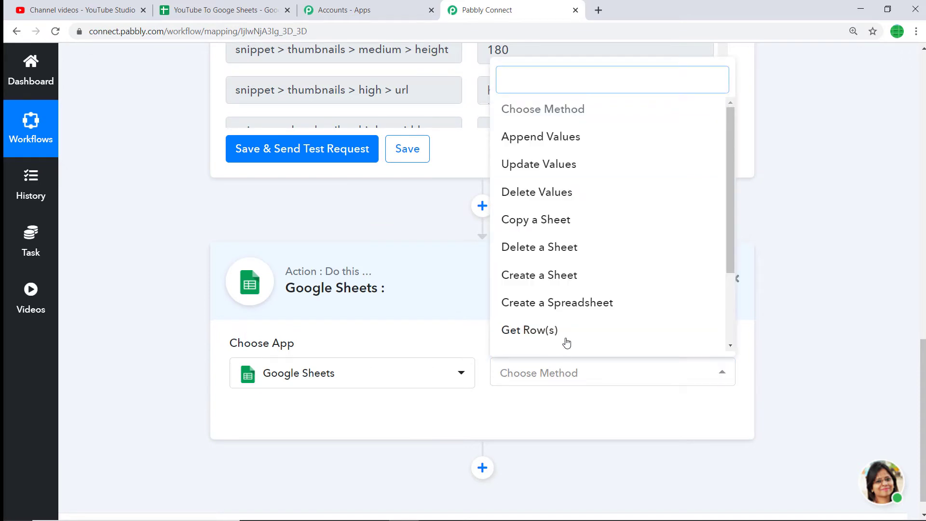
pyautogui.scroll(-2, 567, 285)
pyautogui.click(565, 299)
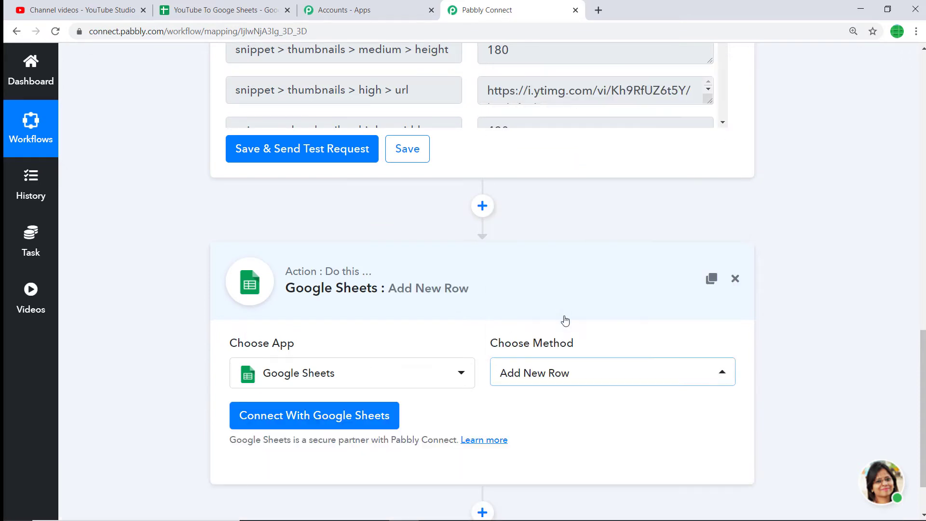
pyautogui.click(572, 376)
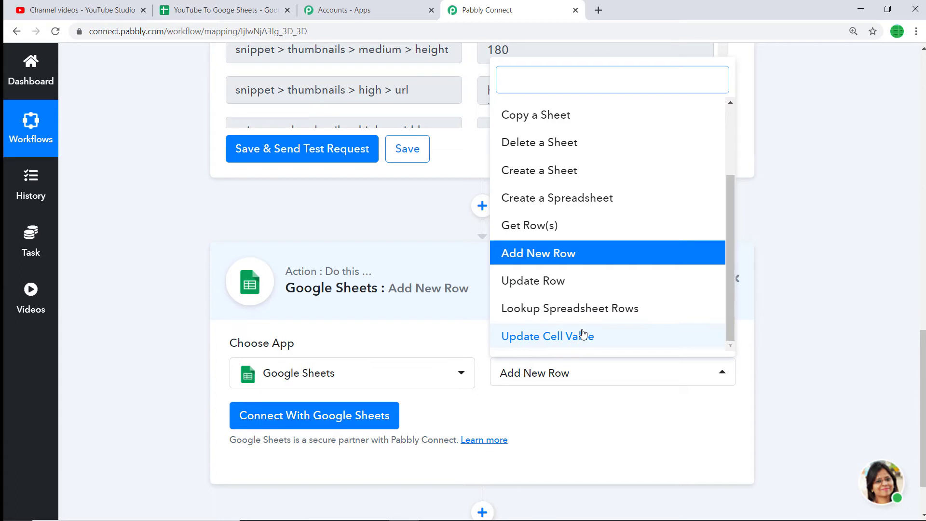
pyautogui.click(579, 439)
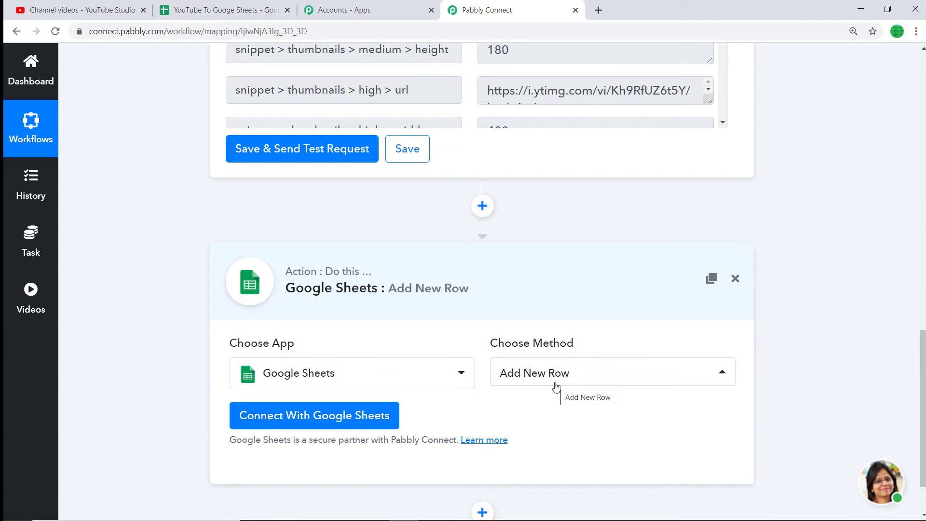
pyautogui.click(189, 6)
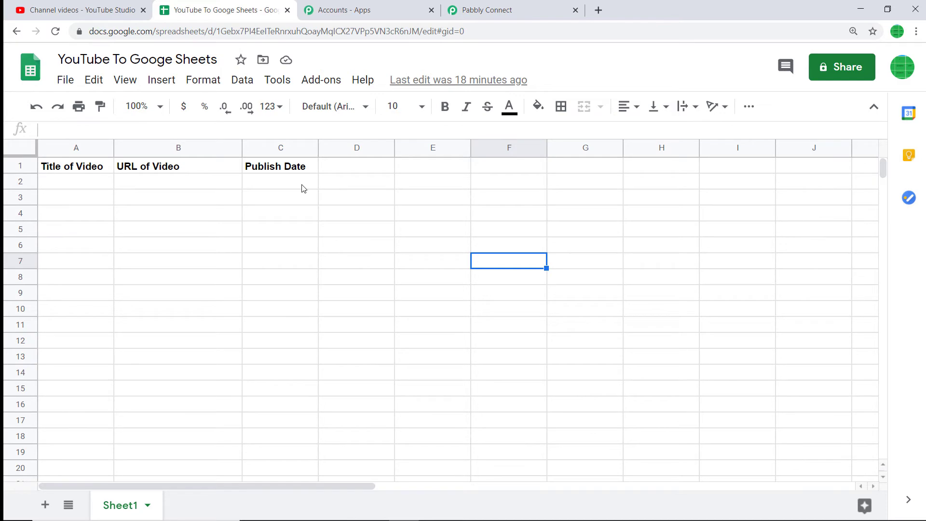
pyautogui.click(509, 6)
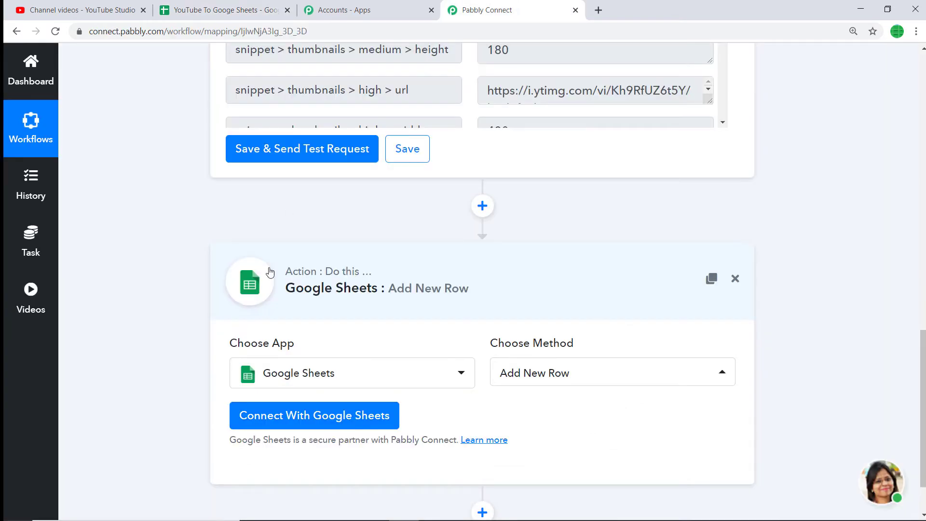
# Step: Connect the action to Google Sheets with new credentials, choosing the Google account that owns the spreadsheet and allowing the requested access
pyautogui.click(332, 418)
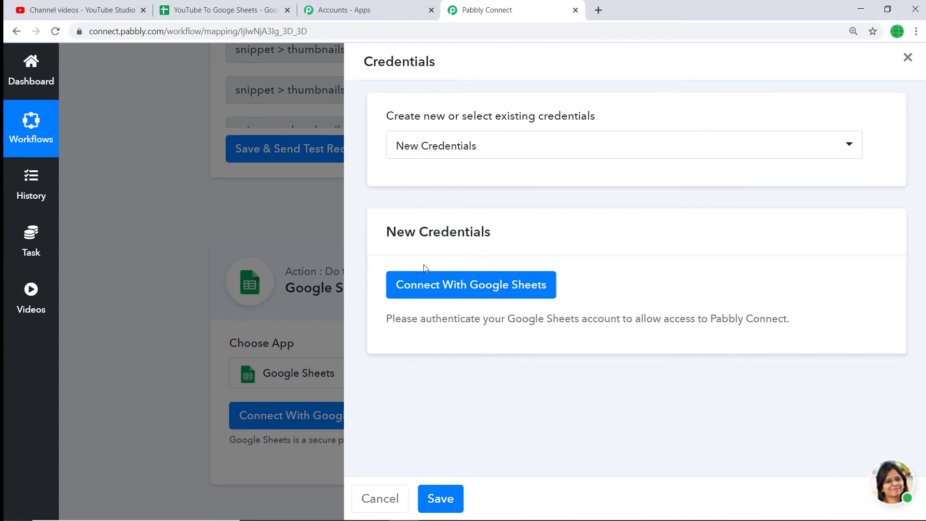
pyautogui.click(437, 290)
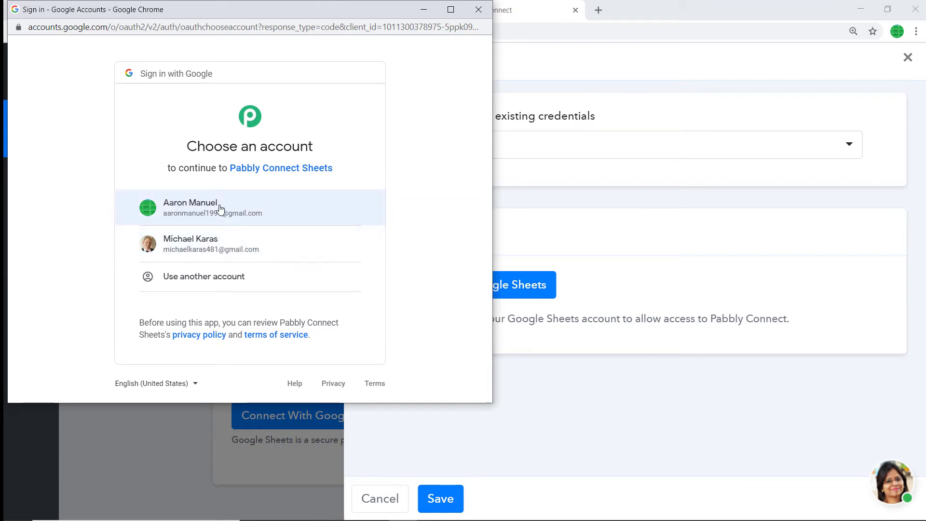
pyautogui.moveTo(308, 16); pyautogui.dragTo(378, 140)
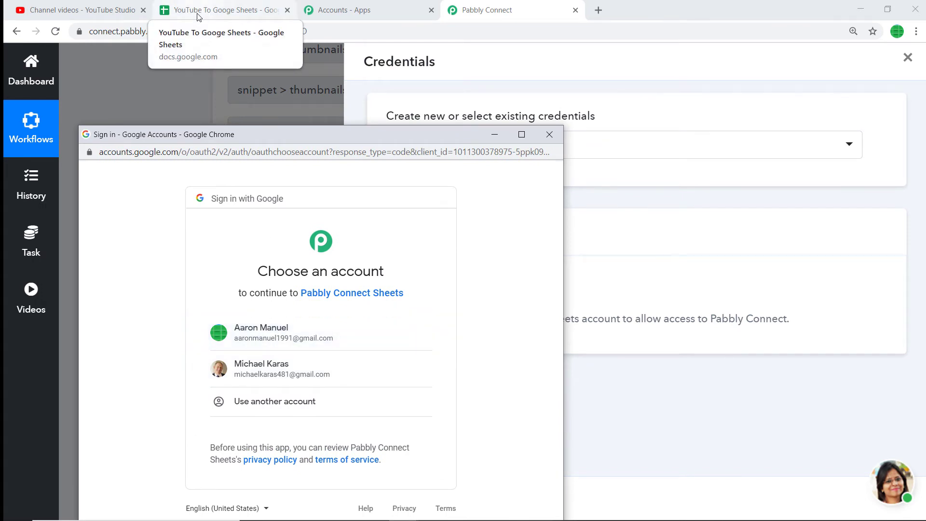
pyautogui.click(278, 339)
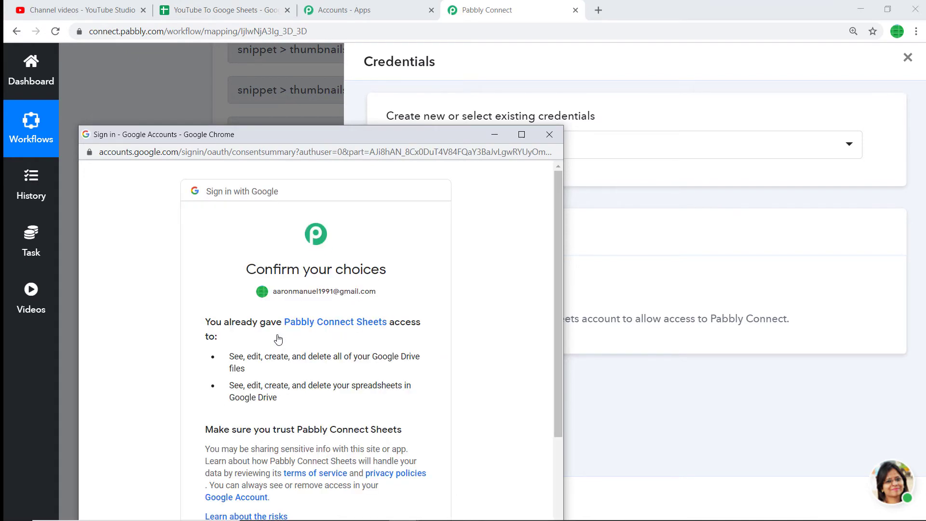
pyautogui.scroll(-3, 398, 309)
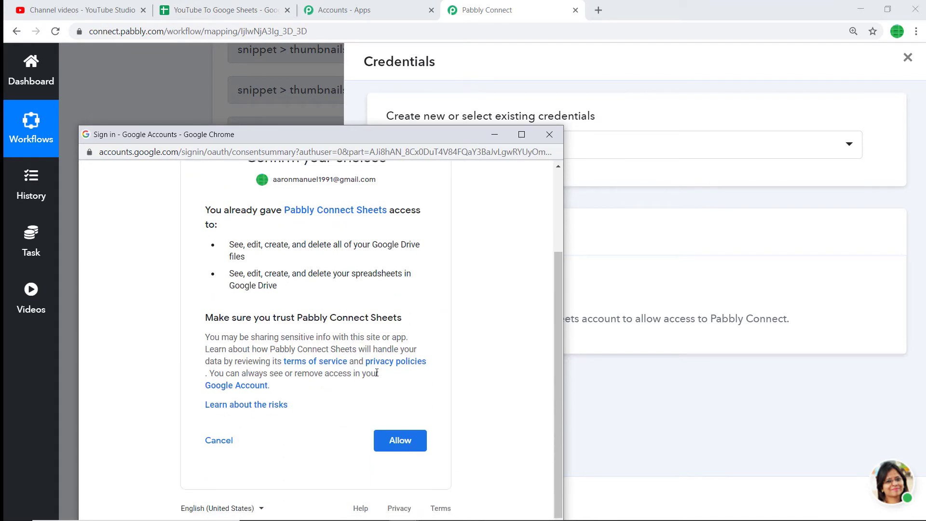
pyautogui.click(400, 440)
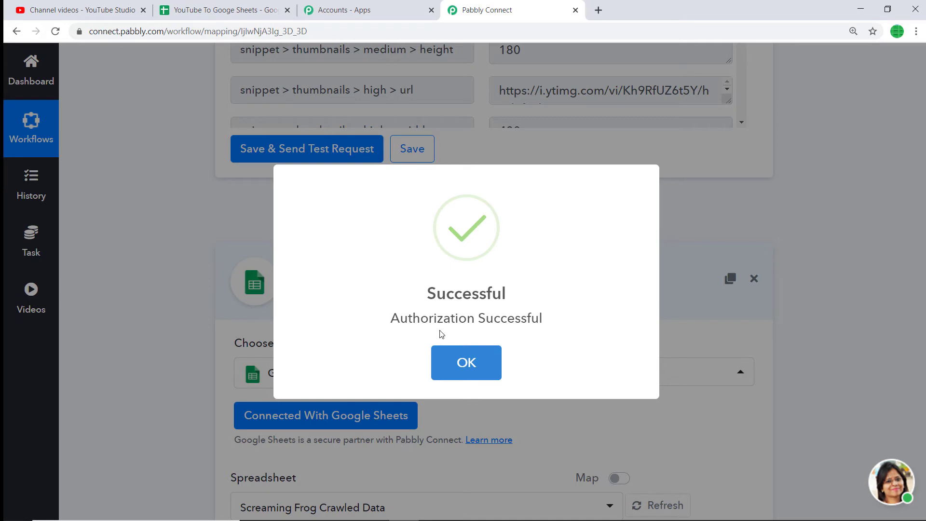
pyautogui.click(462, 365)
# Step: Set the action's spreadsheet to YouTube To Googe Sheets and check its sheet name against the spreadsheet
pyautogui.scroll(-6, 400, 201)
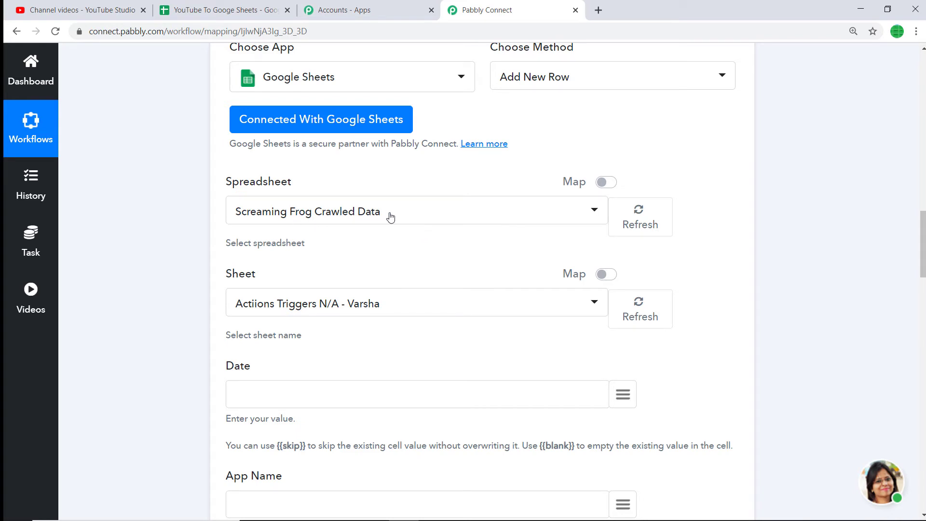
pyautogui.click(187, 11)
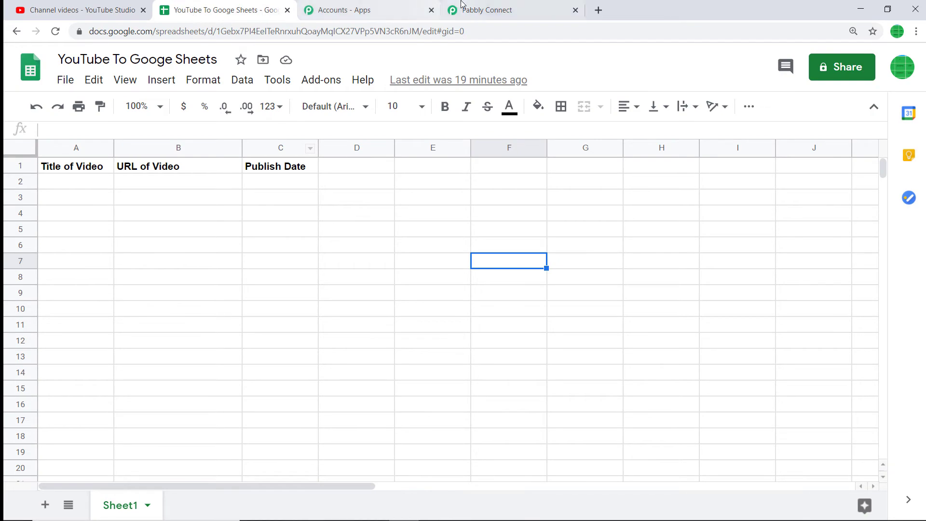
pyautogui.click(451, 10)
pyautogui.click(306, 211)
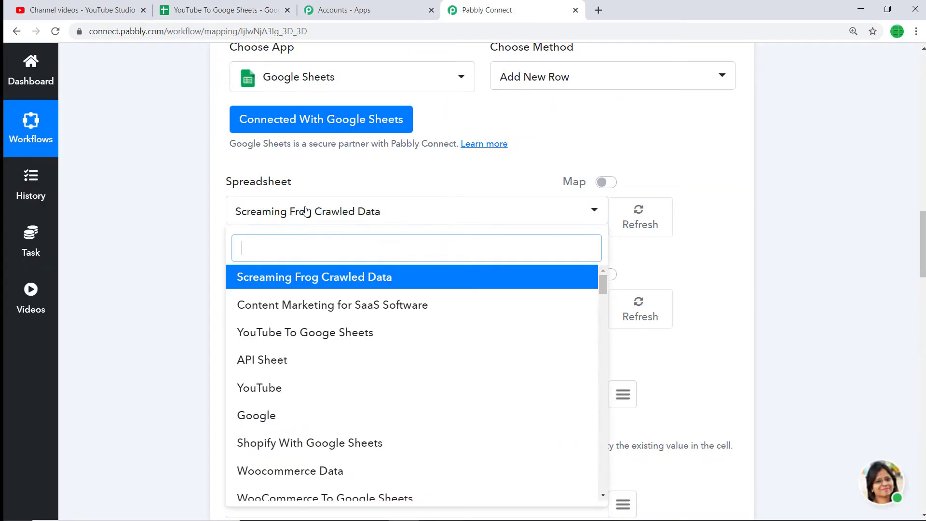
pyautogui.click(318, 333)
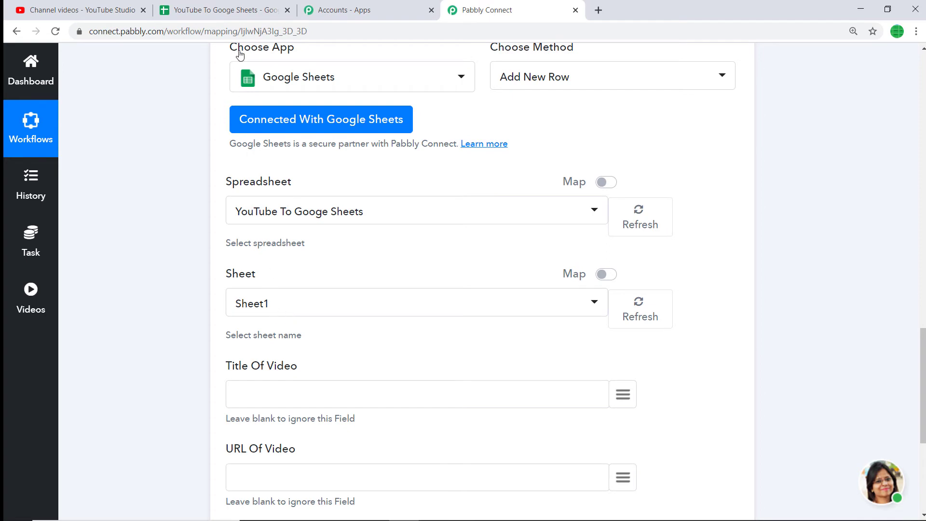
pyautogui.click(232, 5)
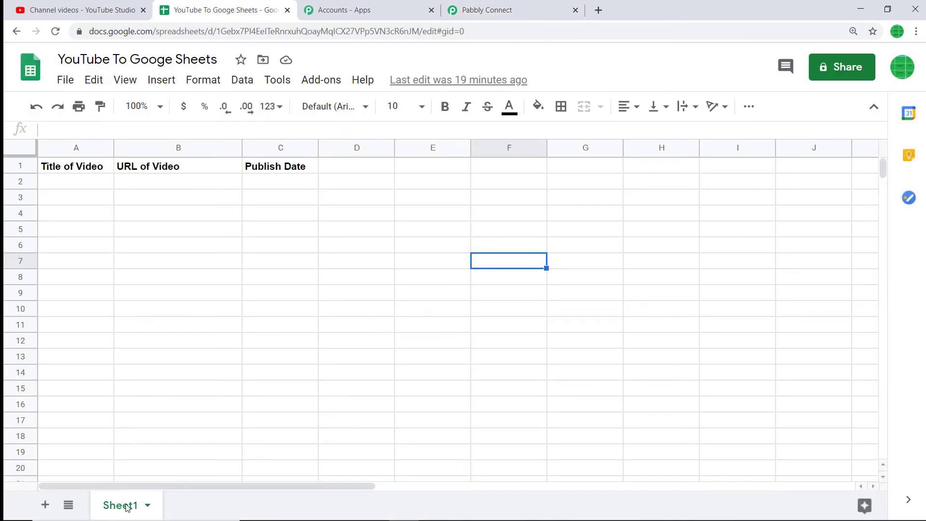
pyautogui.click(497, 5)
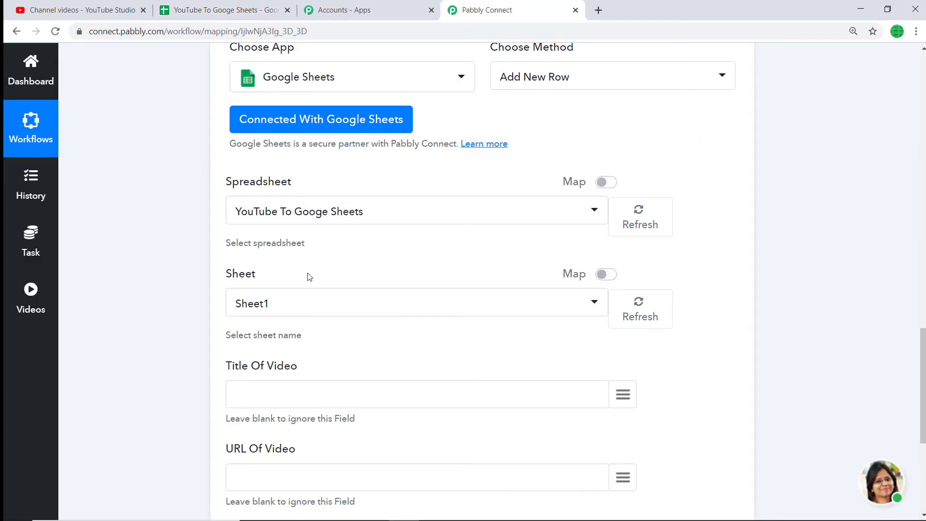
# Step: Map the Title Of Video field to the trigger's snippet > title value
pyautogui.scroll(-2, 378, 296)
pyautogui.scroll(-2, 213, 250)
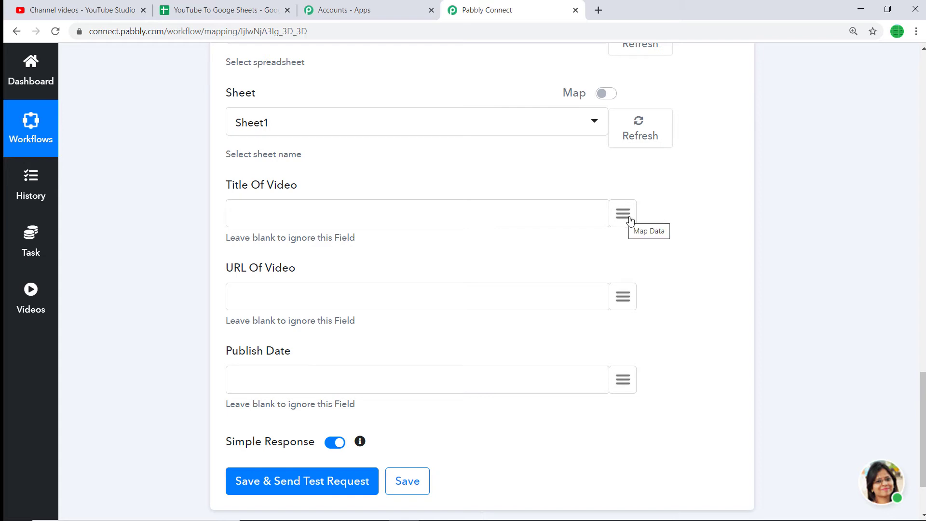
pyautogui.click(623, 215)
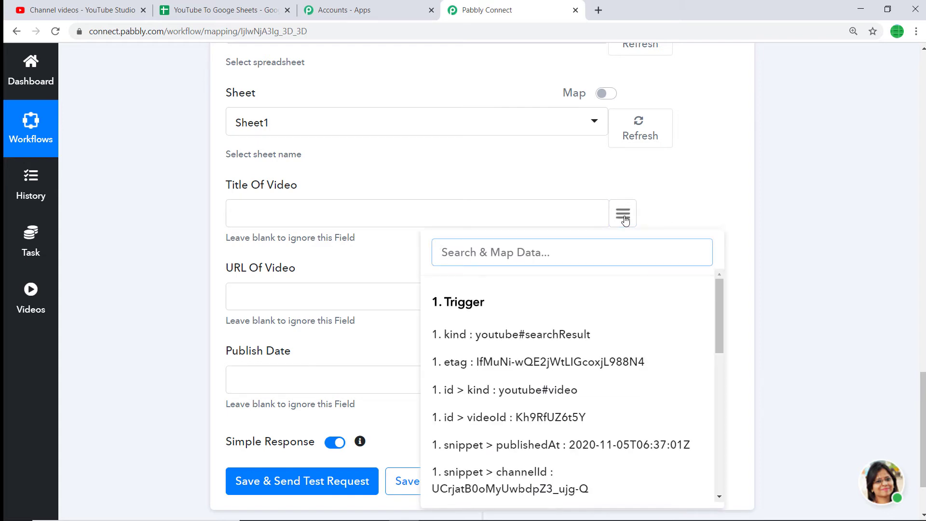
pyautogui.write('titl')
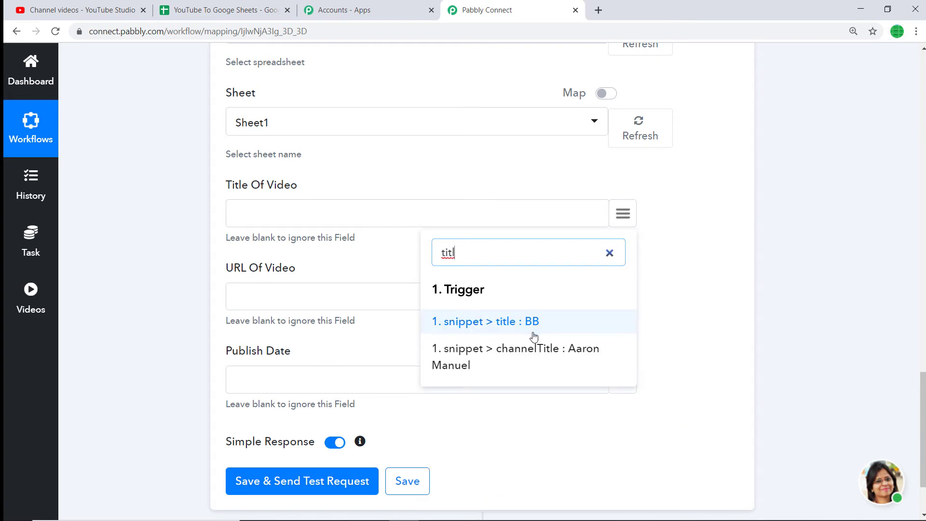
pyautogui.click(532, 320)
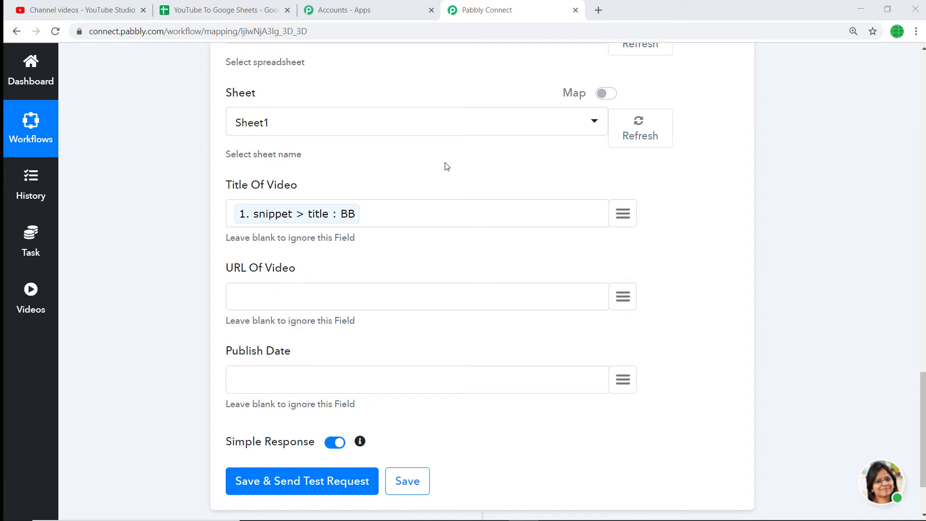
# Step: Open any YouTube video in a new browser tab and copy its address up to and including watch?v=
pyautogui.click(597, 10)
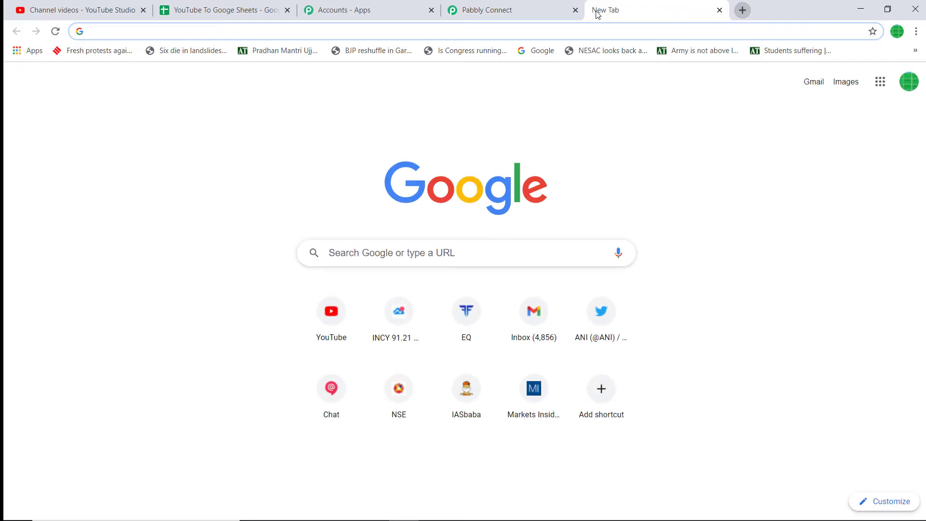
pyautogui.write('youtube.com')
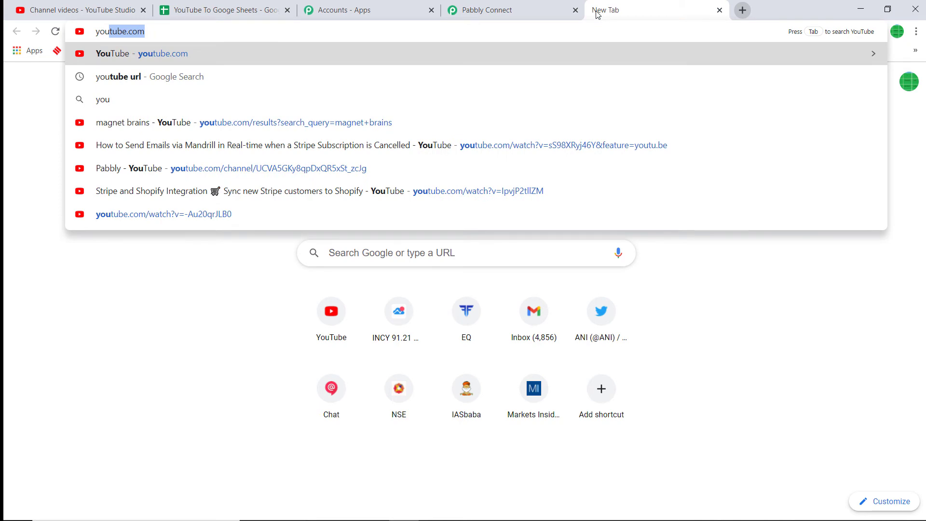
pyautogui.press('Return')
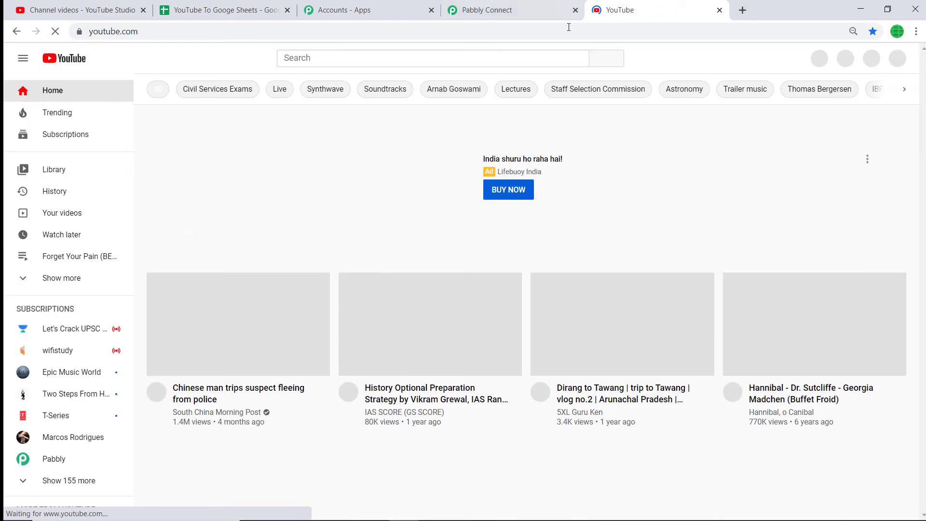
pyautogui.scroll(-1, 220, 249)
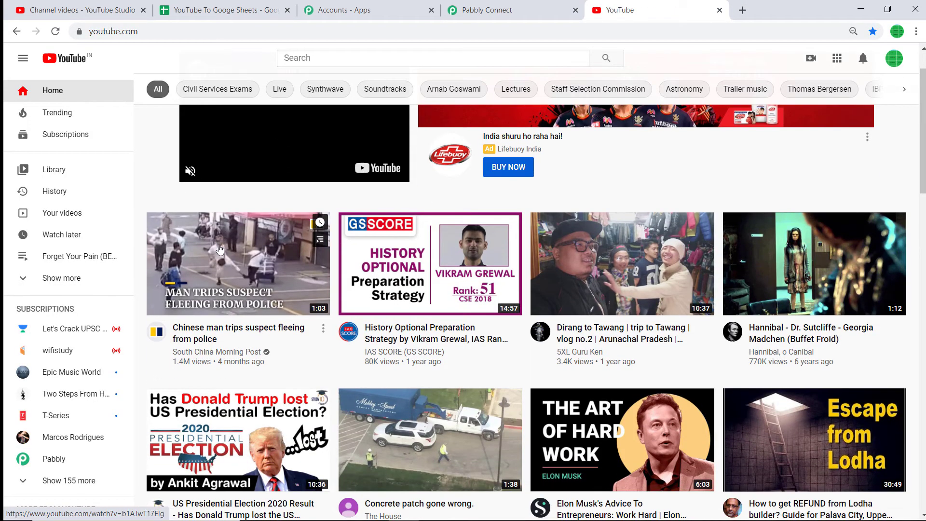
pyautogui.click(219, 250)
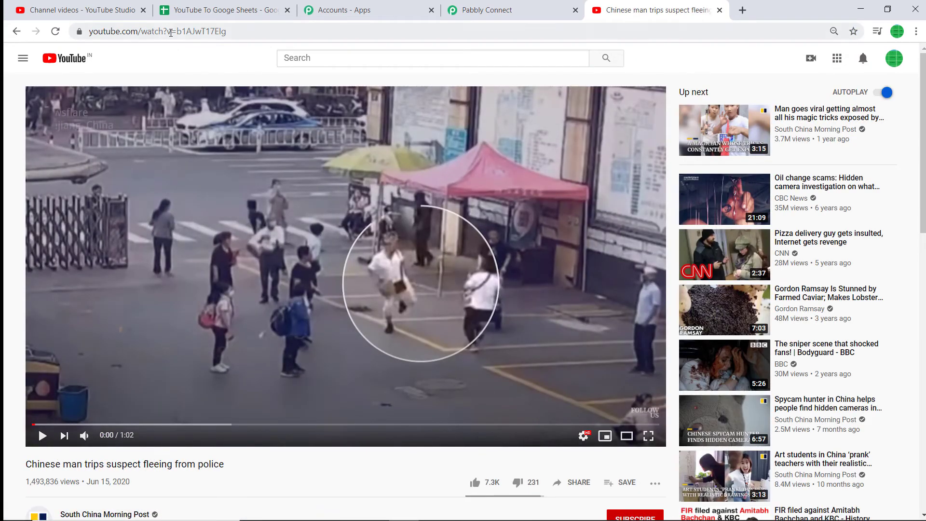
pyautogui.moveTo(171, 33); pyautogui.dragTo(127, 37)
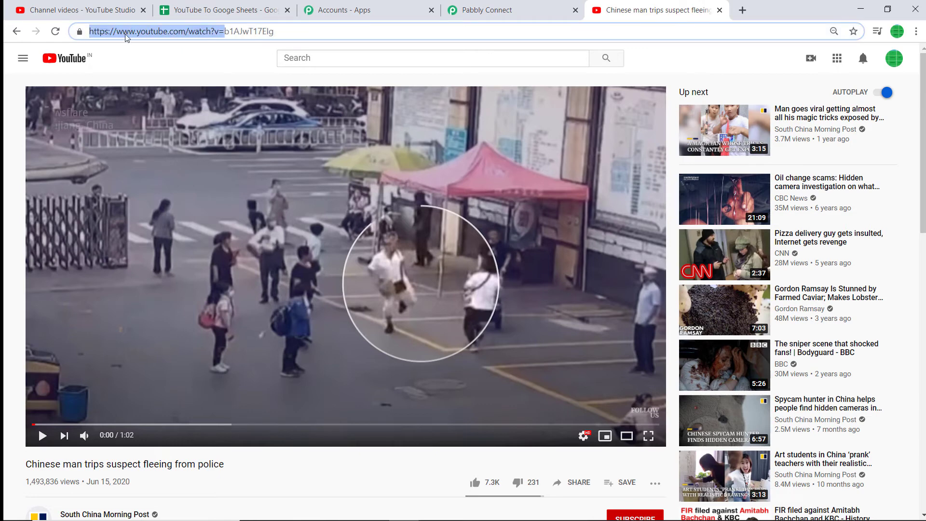
pyautogui.rightClick(129, 37)
pyautogui.click(157, 99)
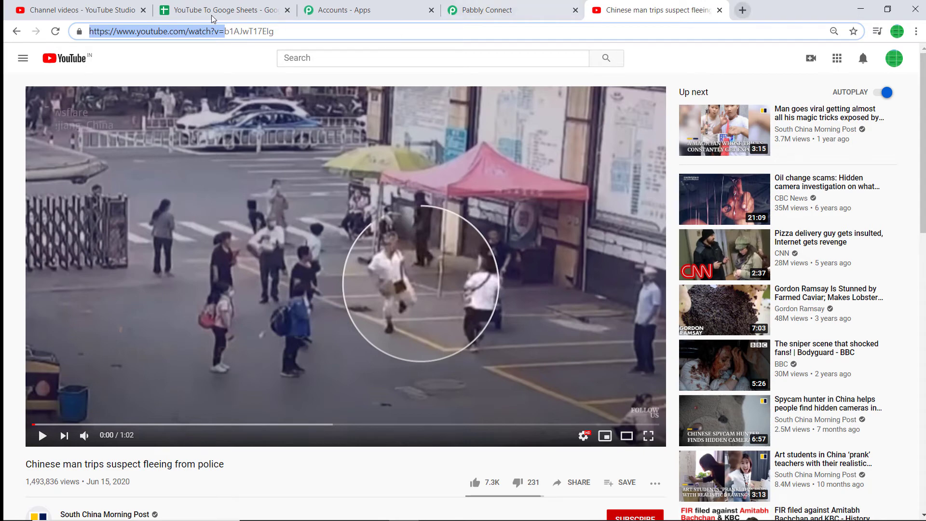
# Step: Copy the partial video address again, load it by itself in a new browser tab, and return to the Pabbly Connect workflow
pyautogui.rightClick(155, 31)
pyautogui.click(179, 96)
pyautogui.click(741, 10)
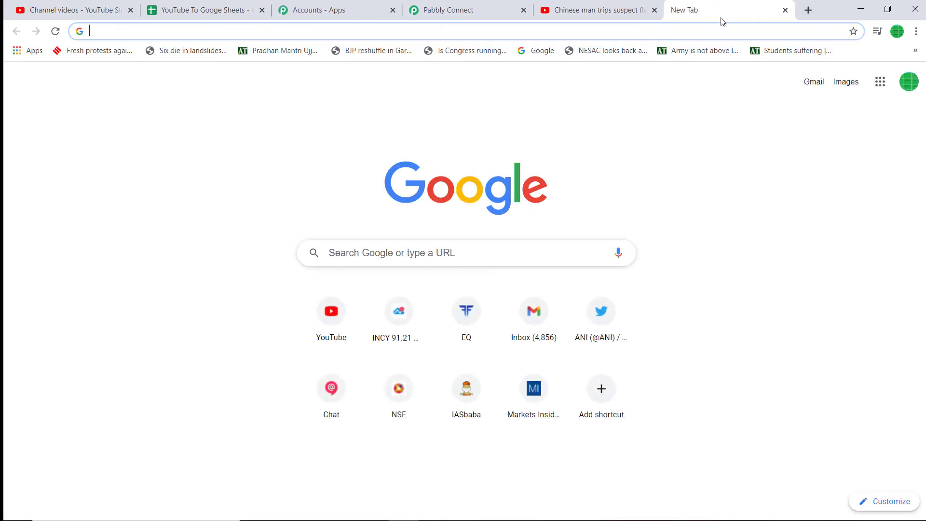
pyautogui.hotkey('ctrl', 'v')
pyautogui.press('Return')
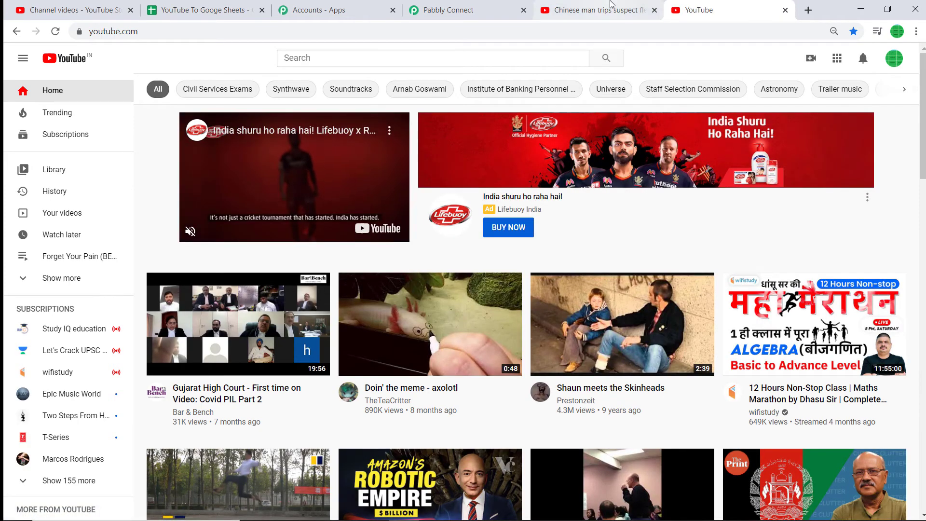
pyautogui.click(612, 6)
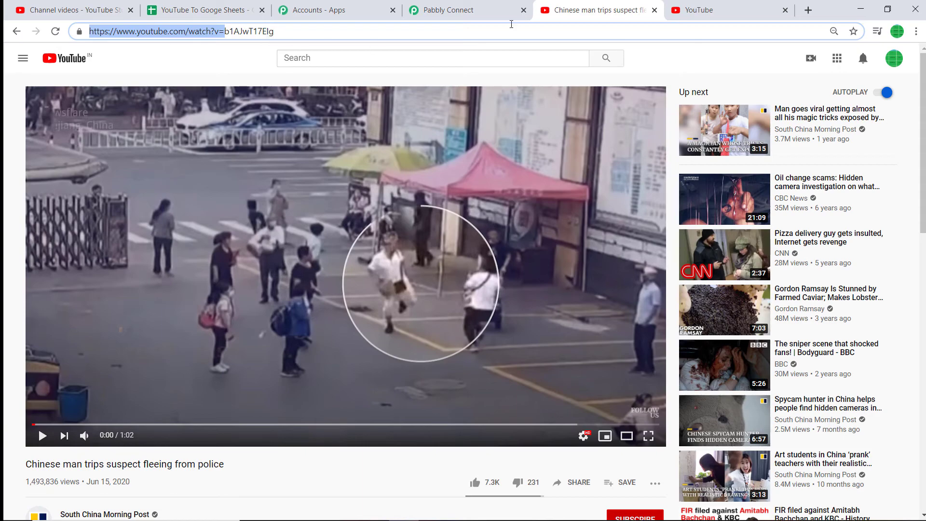
pyautogui.click(464, 10)
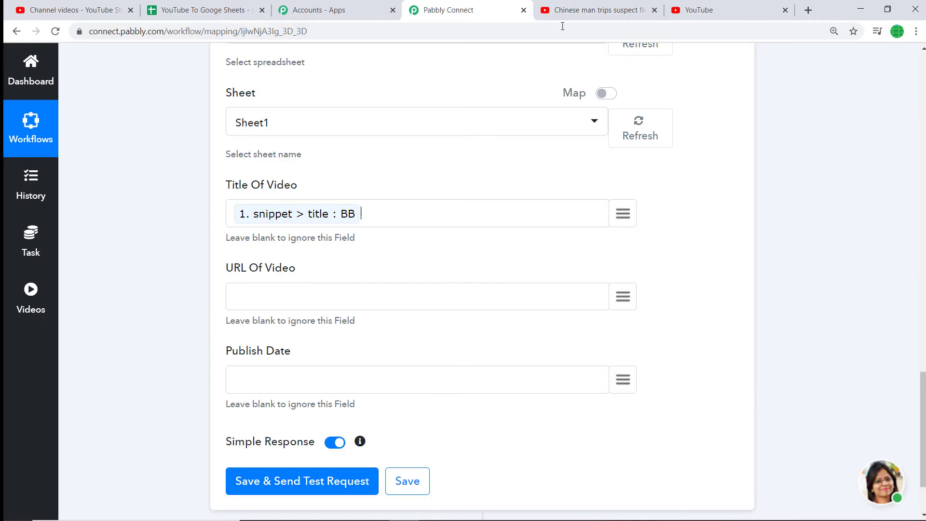
pyautogui.click(562, 10)
pyautogui.rightClick(203, 30)
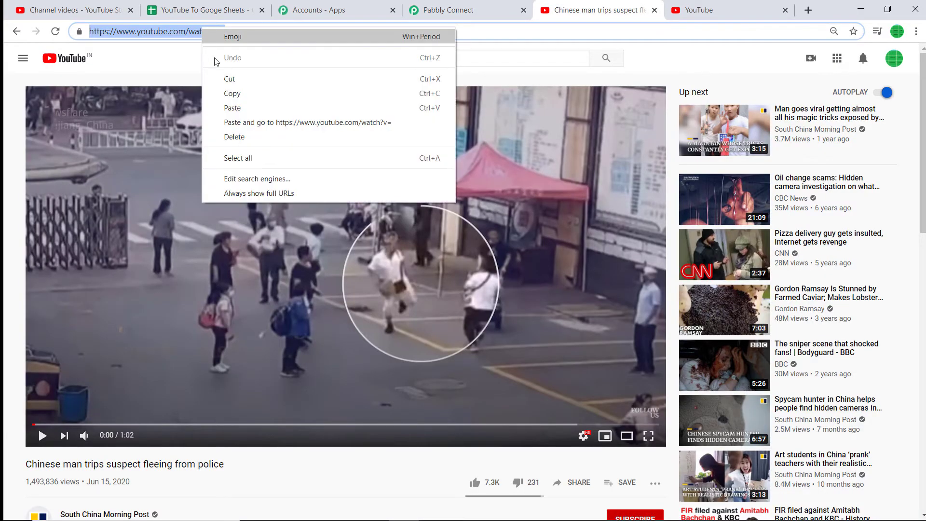
pyautogui.click(232, 93)
pyautogui.click(449, 10)
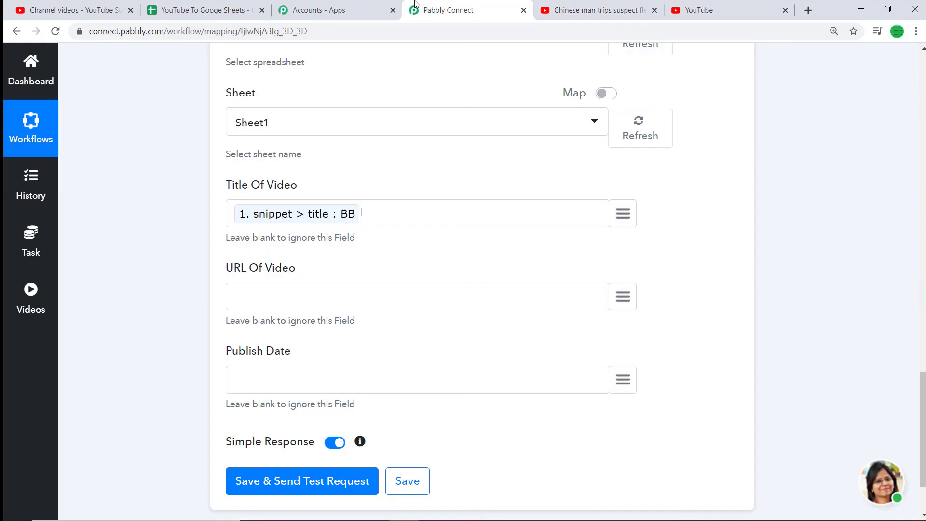
pyautogui.rightClick(257, 292)
pyautogui.click(295, 385)
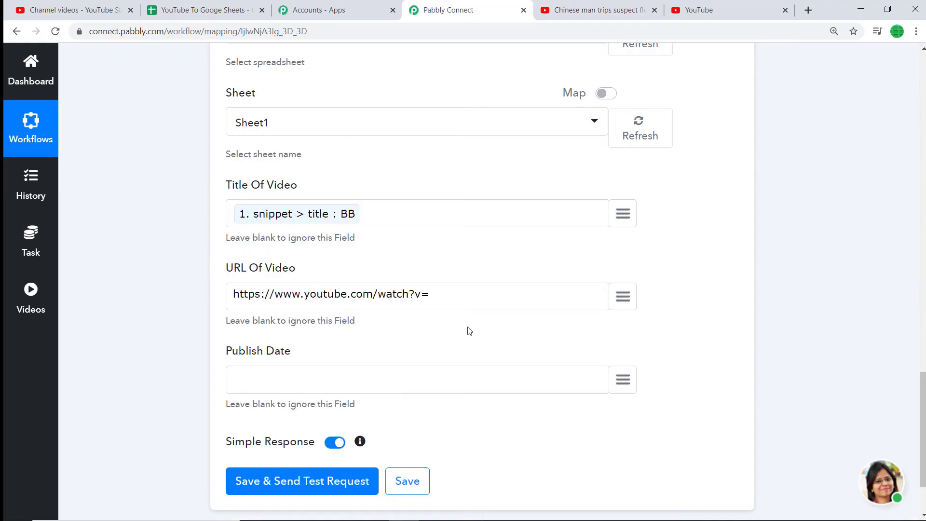
# Step: Append the trigger's id > videoId value to the address in the URL Of Video field
pyautogui.click(622, 298)
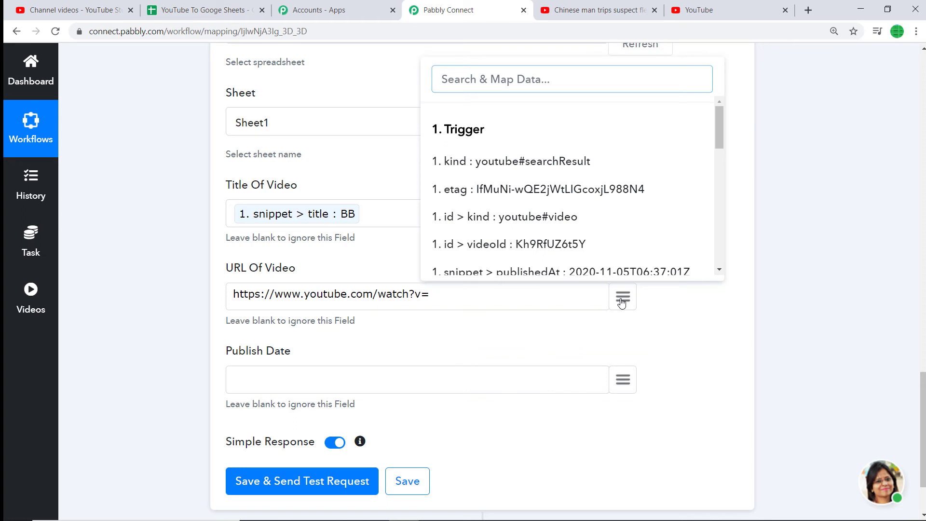
pyautogui.write('id')
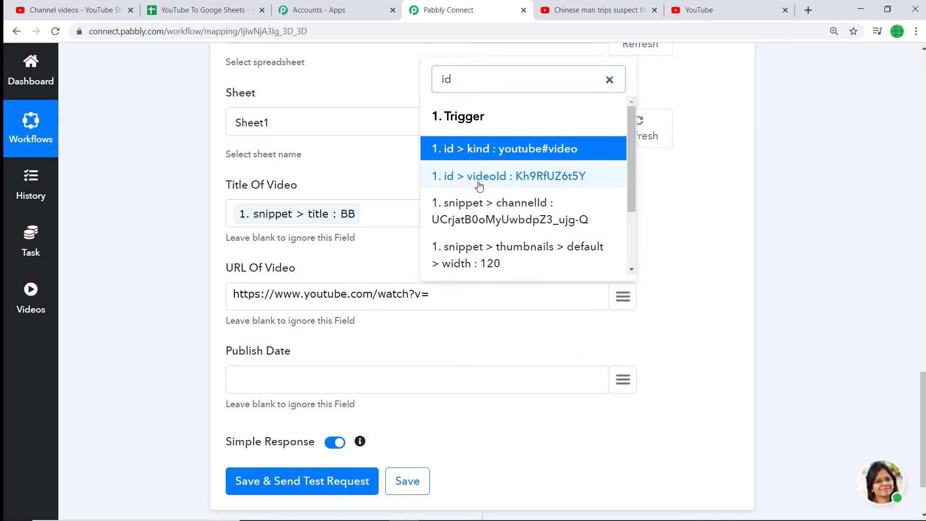
pyautogui.click(559, 177)
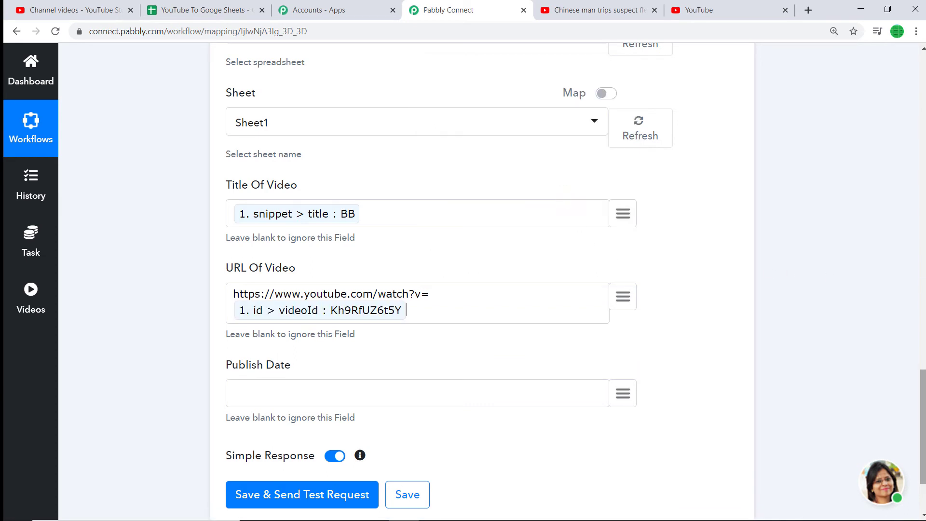
# Step: Map Publish Date to the trigger's snippet > publishedAt value, save the action with a test request, and review the API response
pyautogui.scroll(-2, 351, 221)
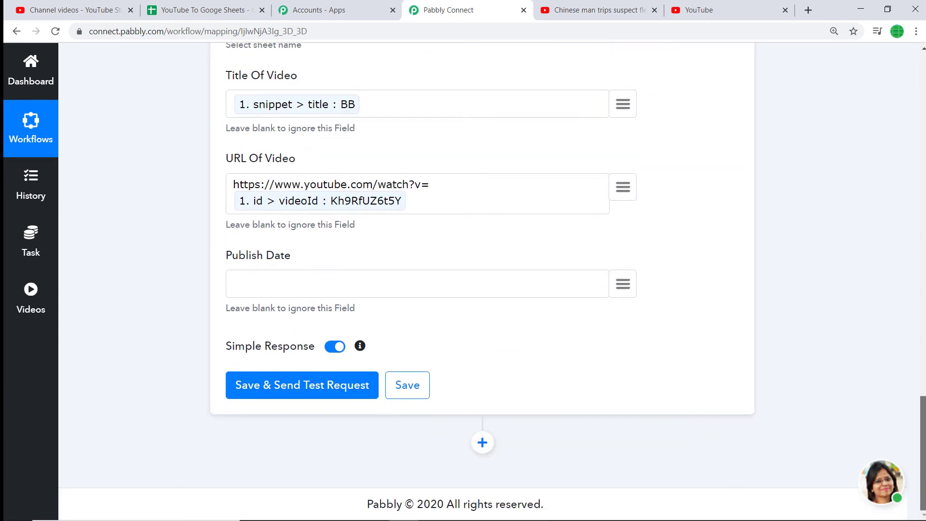
pyautogui.click(628, 290)
pyautogui.write('publi')
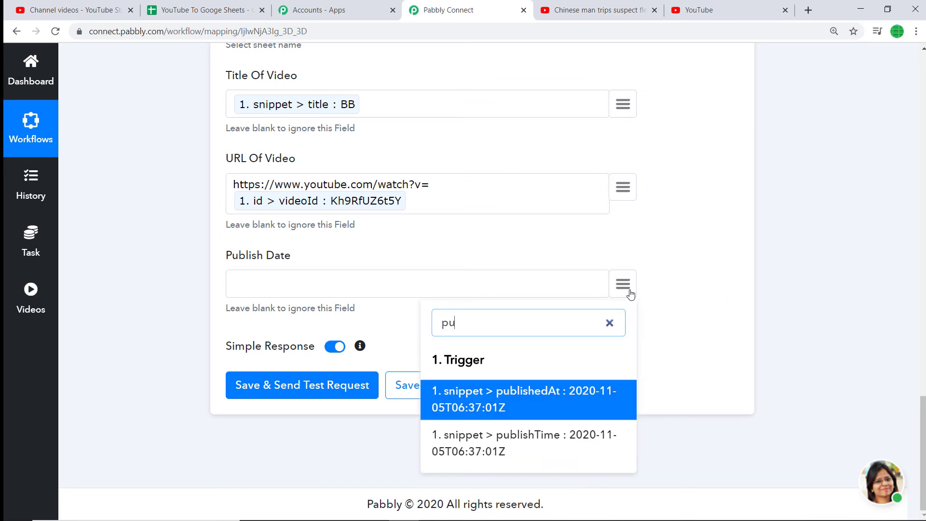
pyautogui.click(548, 403)
pyautogui.click(301, 386)
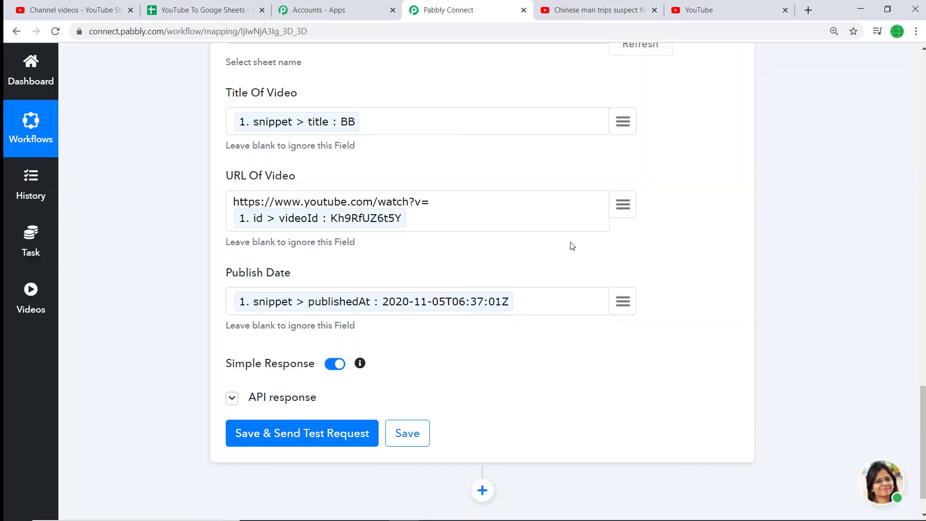
pyautogui.scroll(-6, 283, 217)
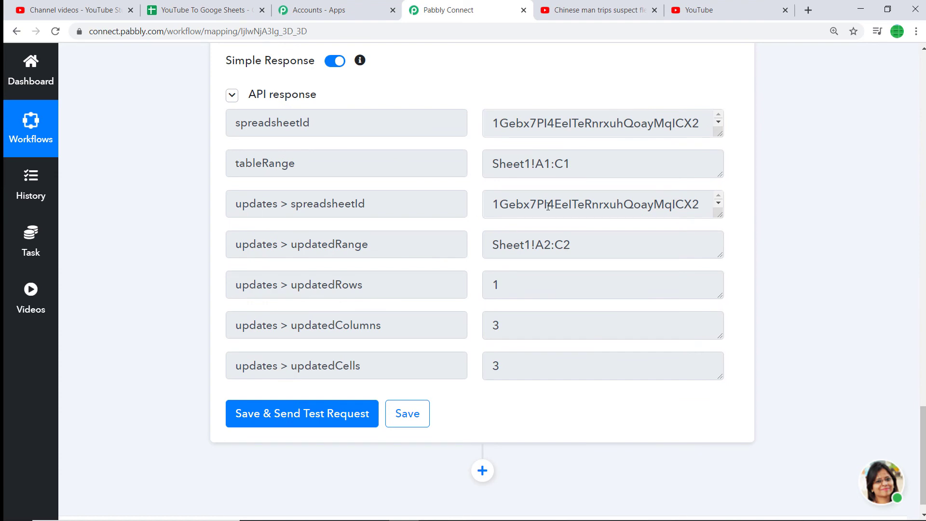
# Step: Switch to the Google Sheets spreadsheet, widen the URL of Video column to show the full link, and open the video link in row 2
pyautogui.click(208, 6)
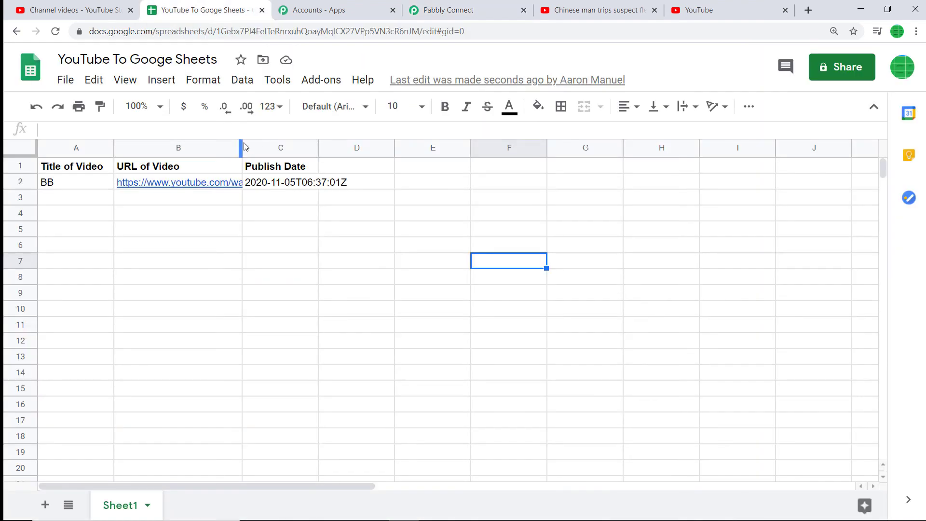
pyautogui.moveTo(242, 142); pyautogui.dragTo(413, 151)
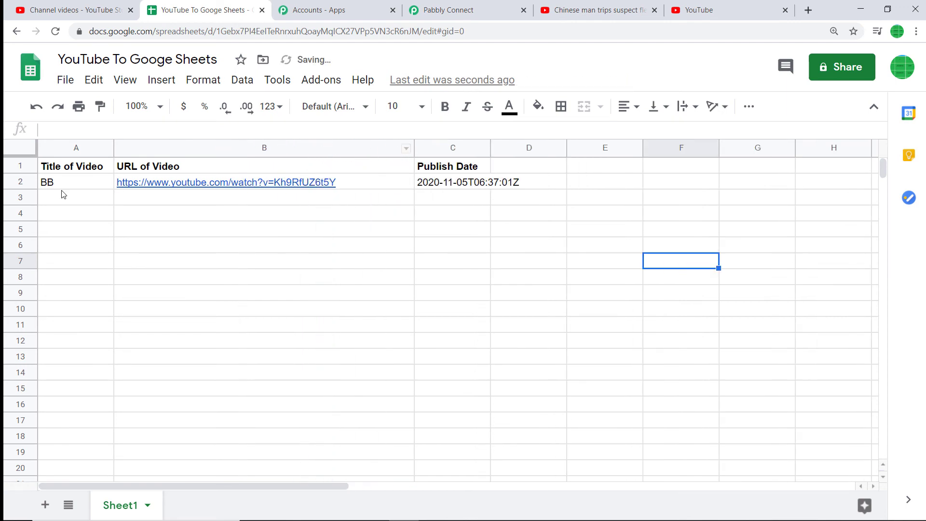
pyautogui.click(238, 185)
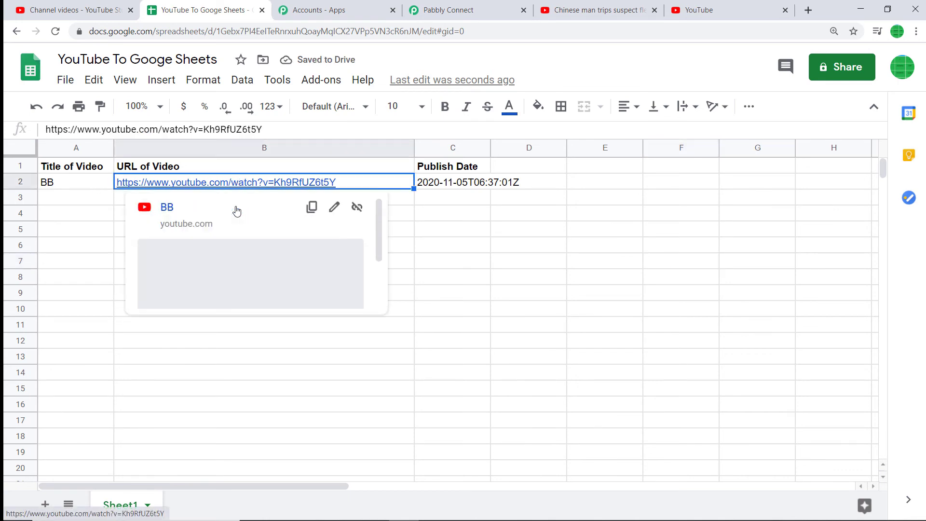
pyautogui.click(235, 210)
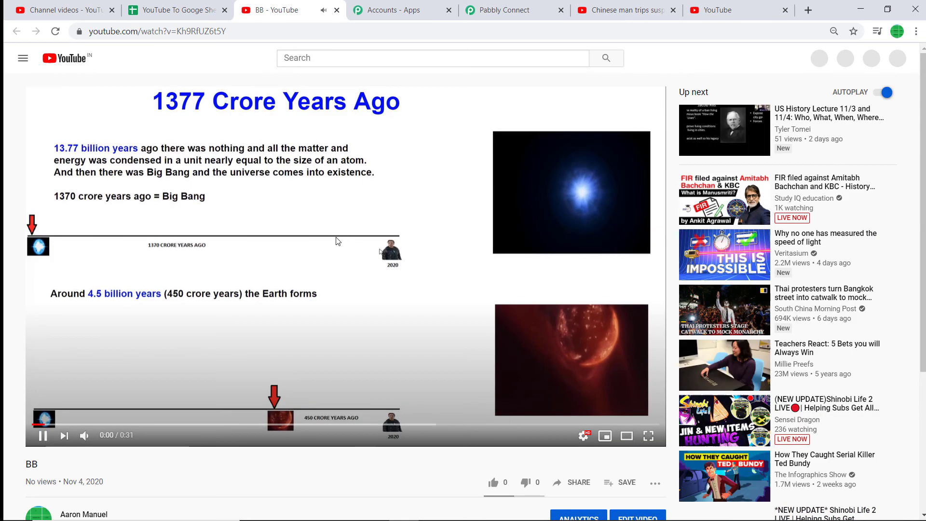
# Step: Return to the spreadsheet and widen the Publish Date column to fit its timestamp
pyautogui.click(150, 5)
pyautogui.click(449, 217)
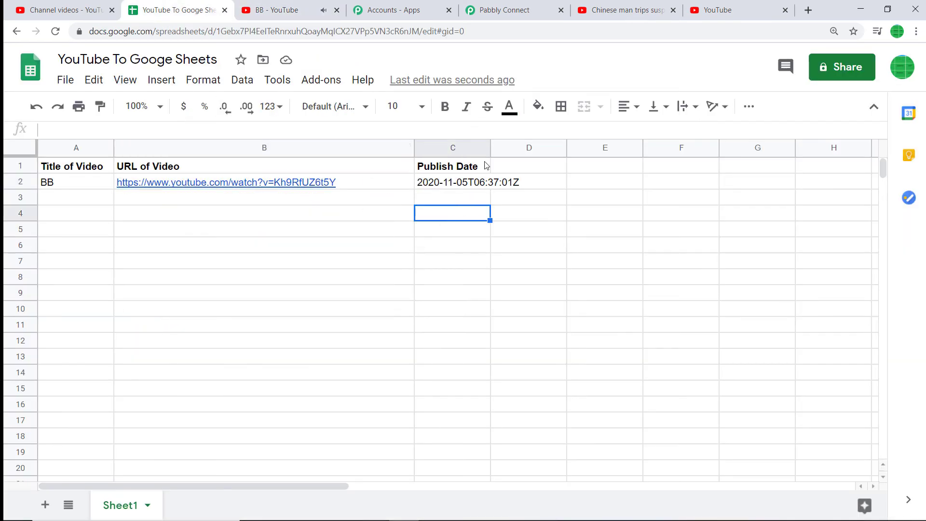
pyautogui.moveTo(489, 151); pyautogui.dragTo(529, 151)
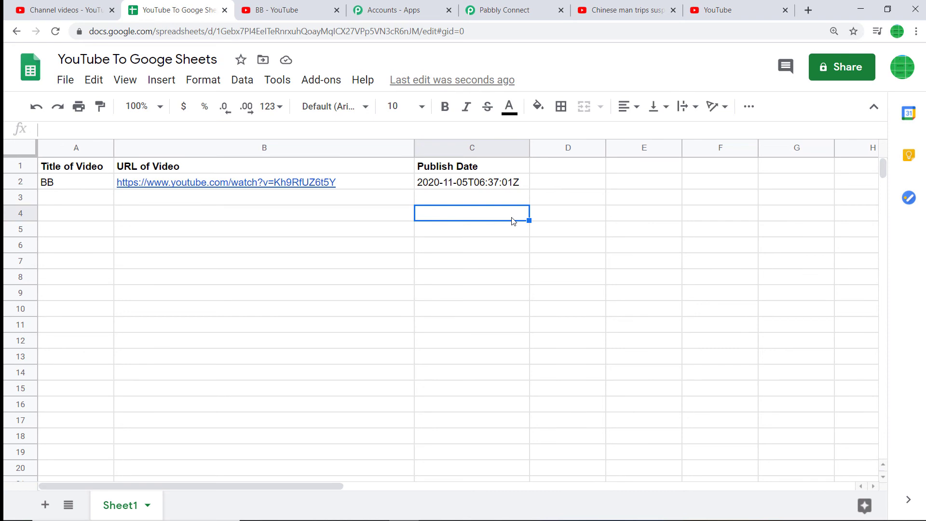
# Step: Return to the Pabbly Connect workflow and collapse both the Google Sheets action and the YouTube trigger
pyautogui.click(512, 10)
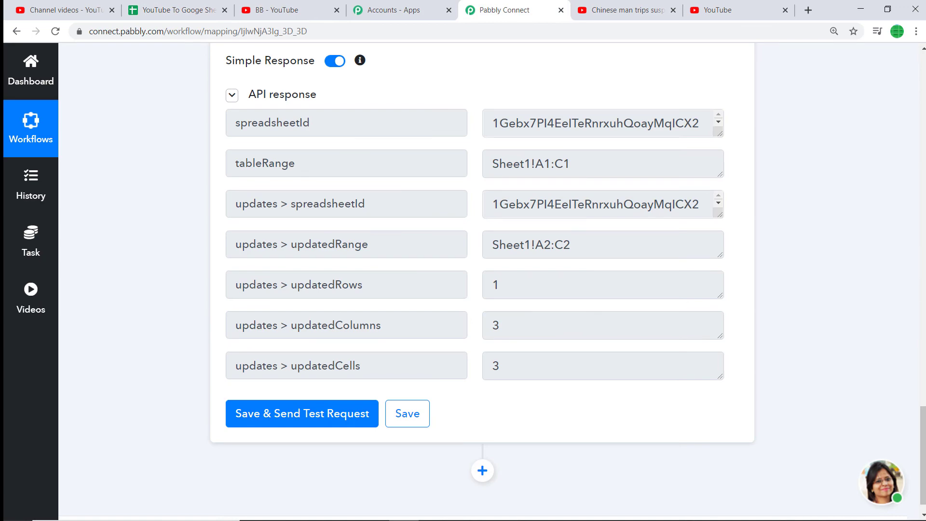
pyautogui.scroll(9, 835, 252)
pyautogui.scroll(9, 597, 263)
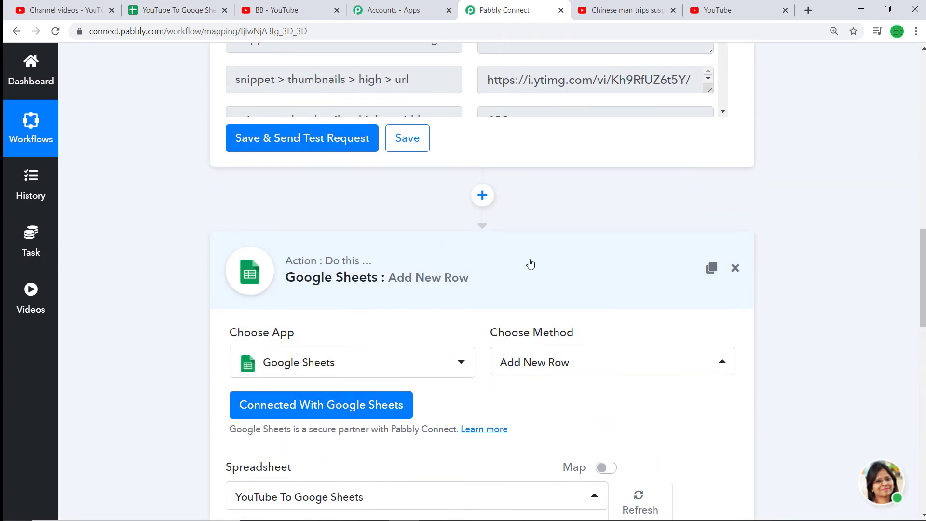
pyautogui.click(529, 262)
pyautogui.scroll(10, 597, 108)
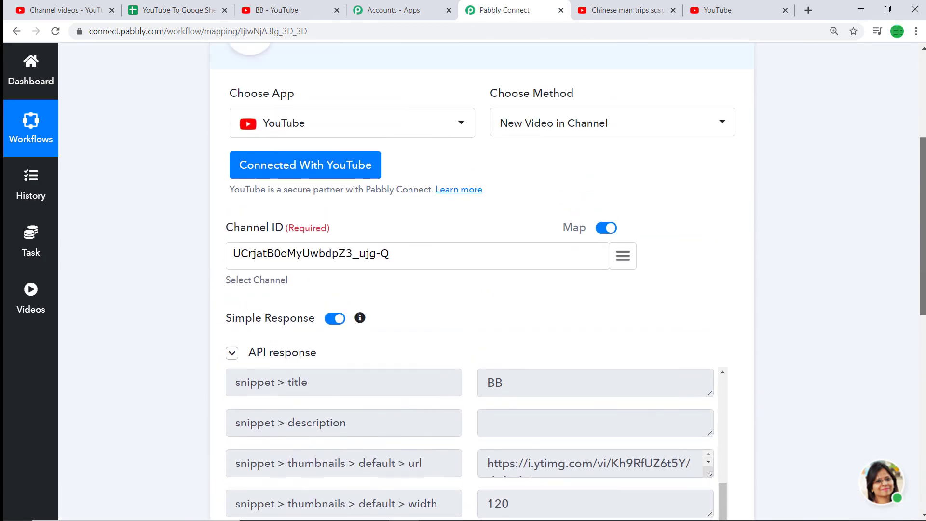
pyautogui.click(580, 78)
pyautogui.scroll(2, 580, 78)
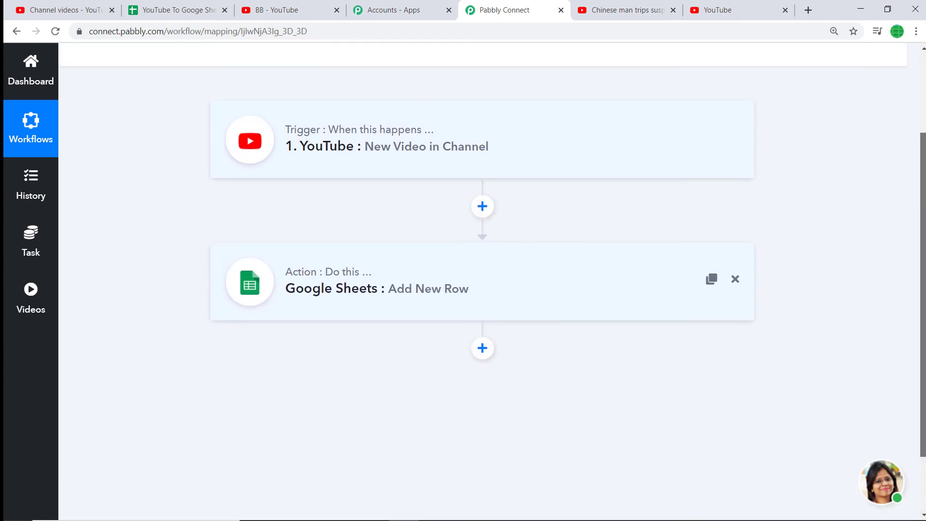
# Step: Switch to YouTube Studio and start a new video upload, opening the file selection dialog
pyautogui.scroll(1, 492, 242)
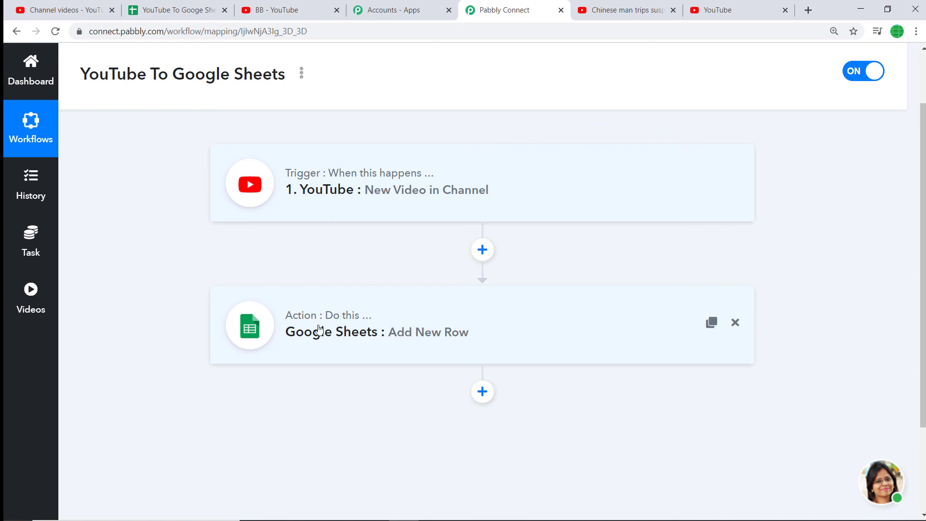
pyautogui.click(84, 6)
pyautogui.click(837, 69)
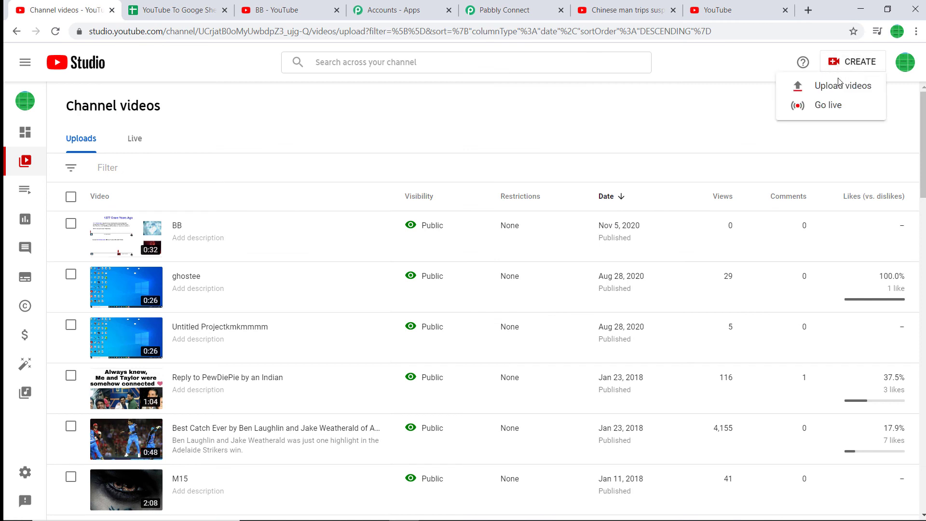
pyautogui.click(839, 87)
pyautogui.click(458, 230)
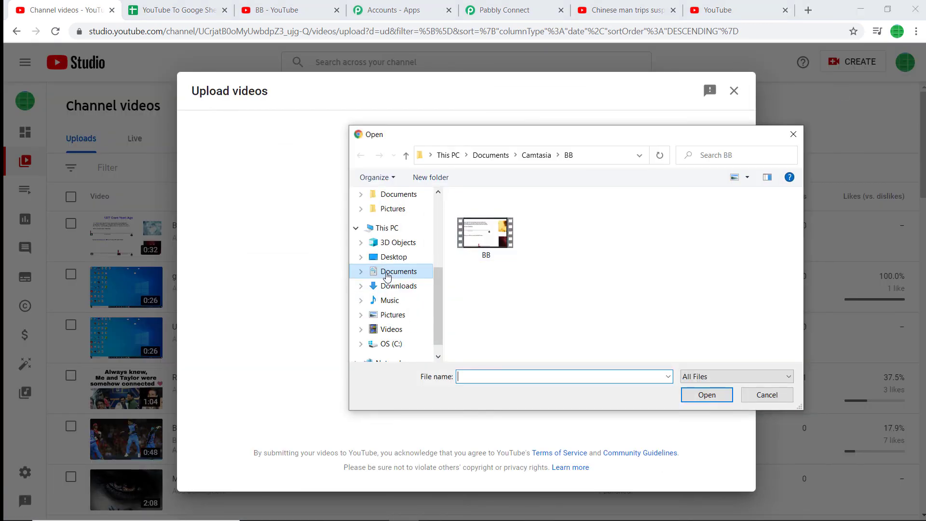
# Step: Select the video in the Documents > Camtasia > ACTU folder and upload it to the channel
pyautogui.click(406, 271)
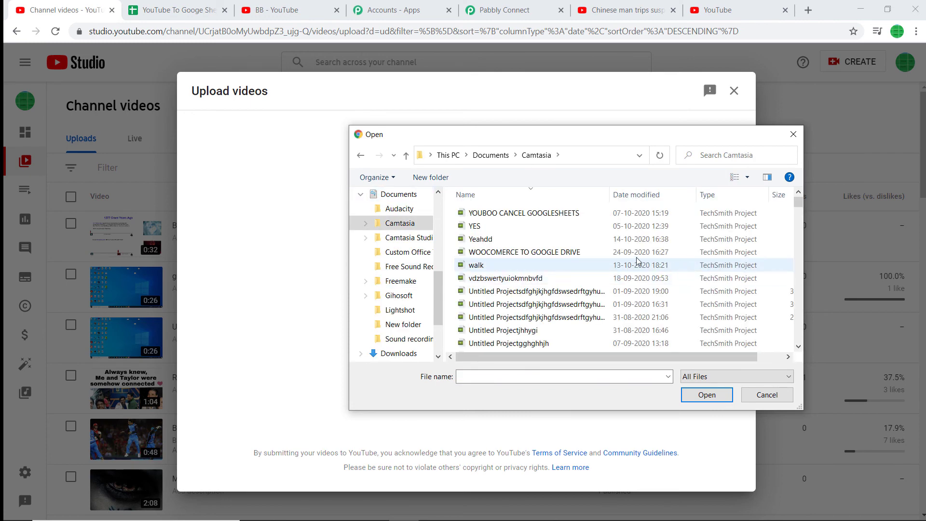
pyautogui.scroll(-5, 685, 276)
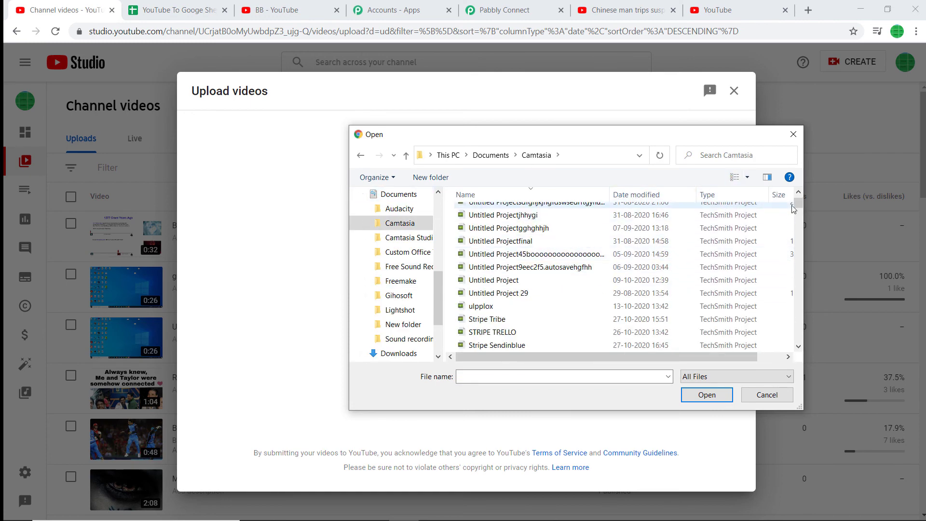
pyautogui.scroll(-10, 627, 270)
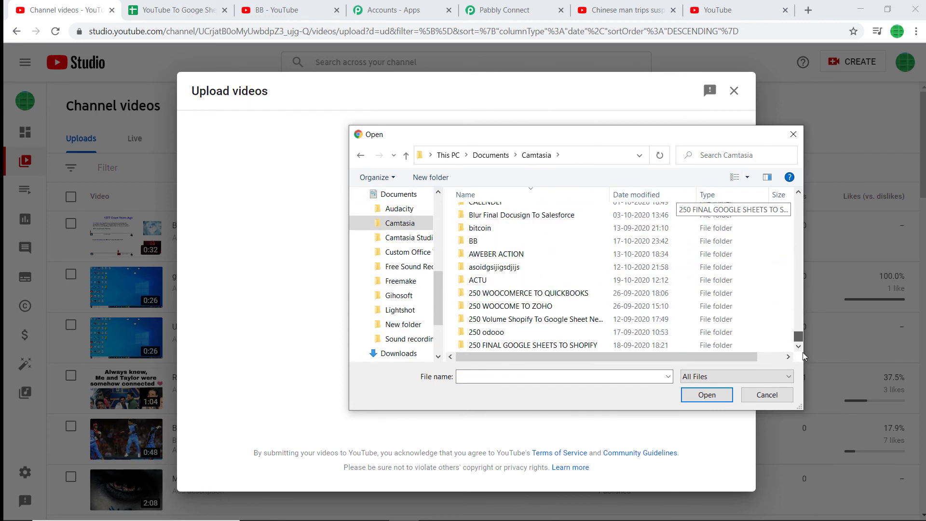
pyautogui.doubleClick(515, 280)
pyautogui.doubleClick(493, 225)
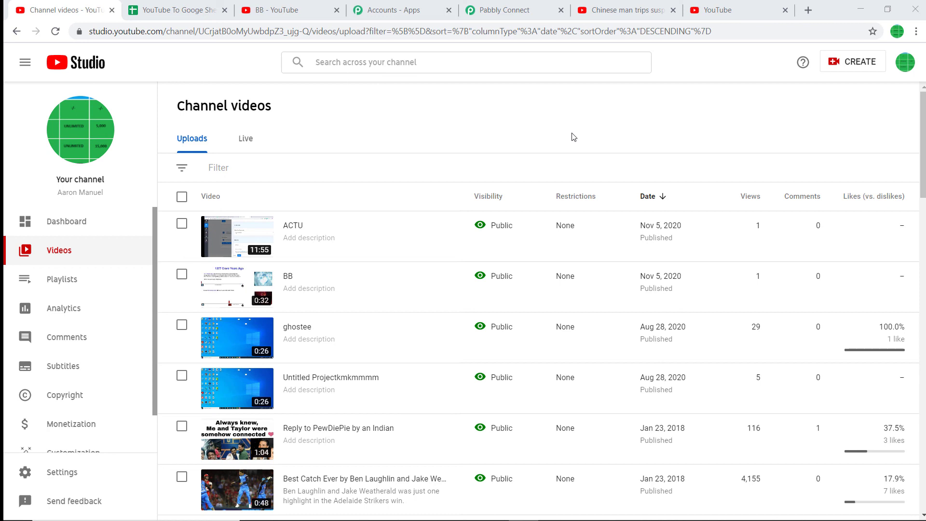
# Step: Switch to the Google Sheets spreadsheet, open the video link in row 3 to check it, and close the video page
pyautogui.click(196, 5)
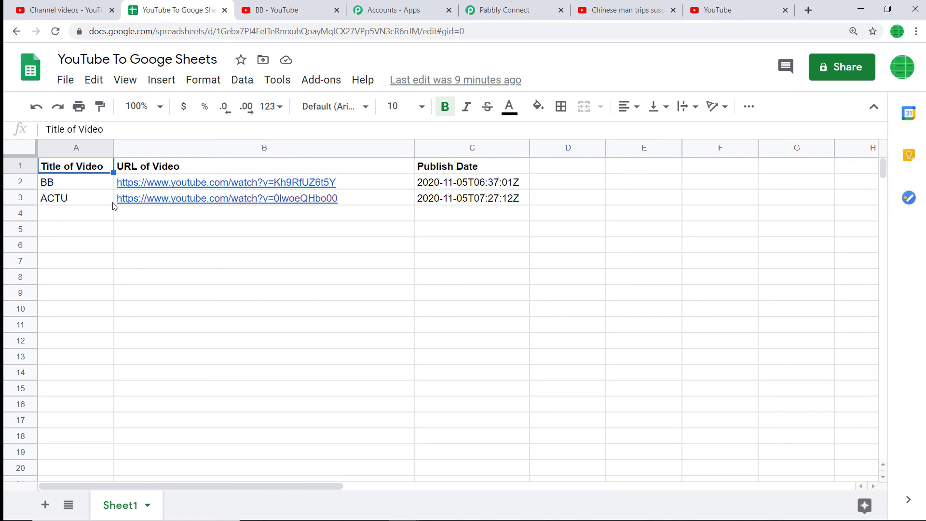
pyautogui.click(187, 200)
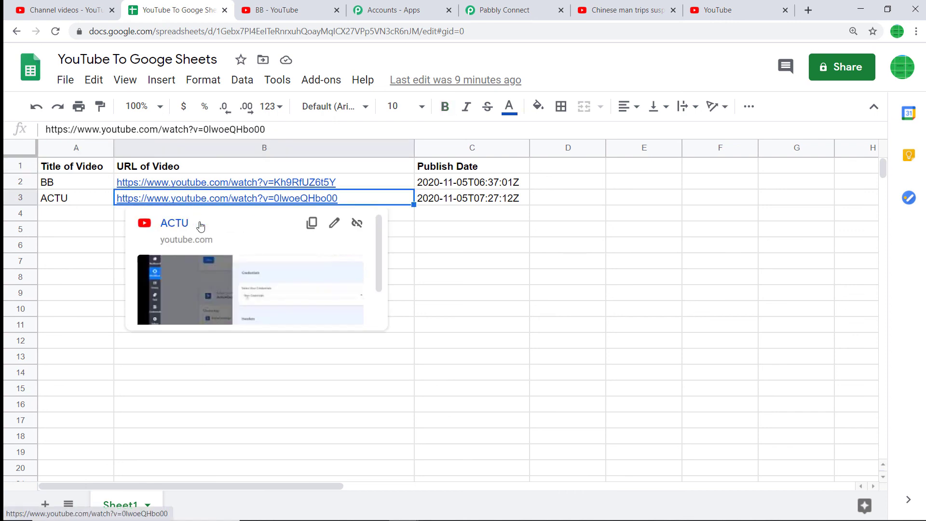
pyautogui.click(177, 225)
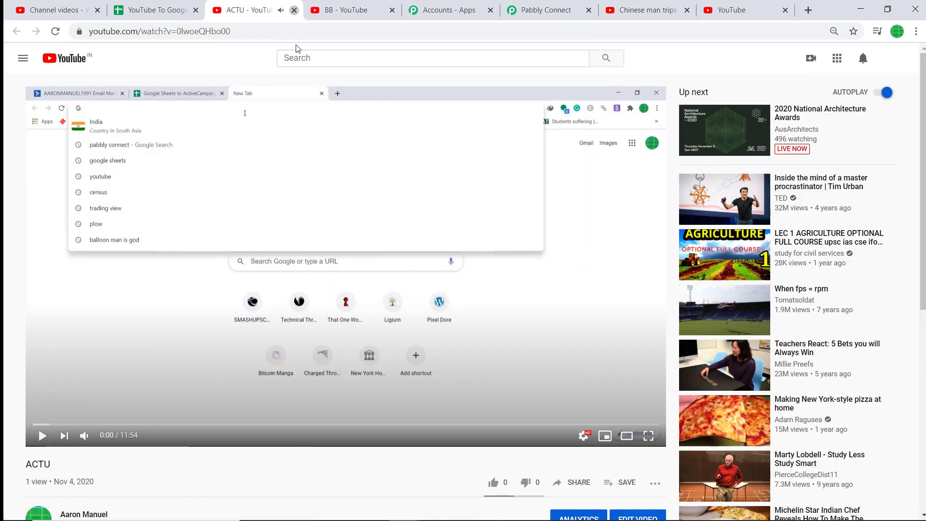
pyautogui.click(294, 10)
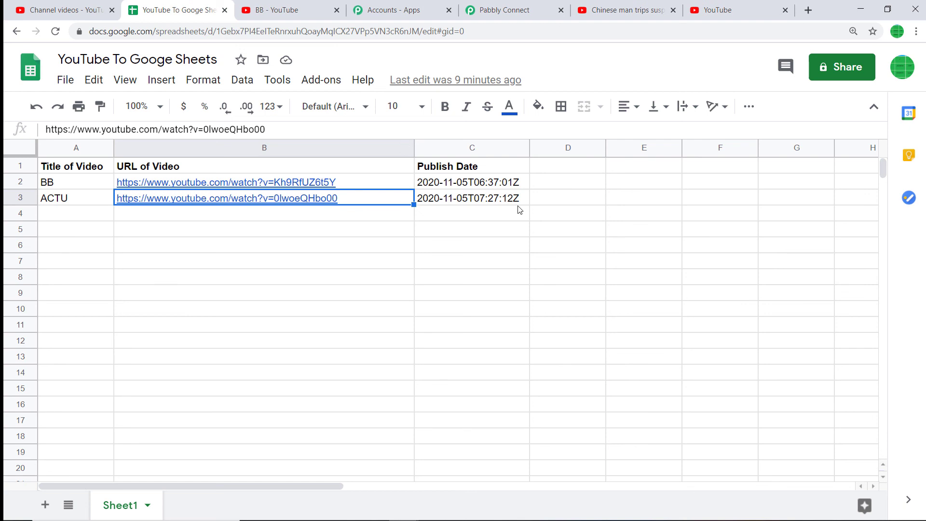